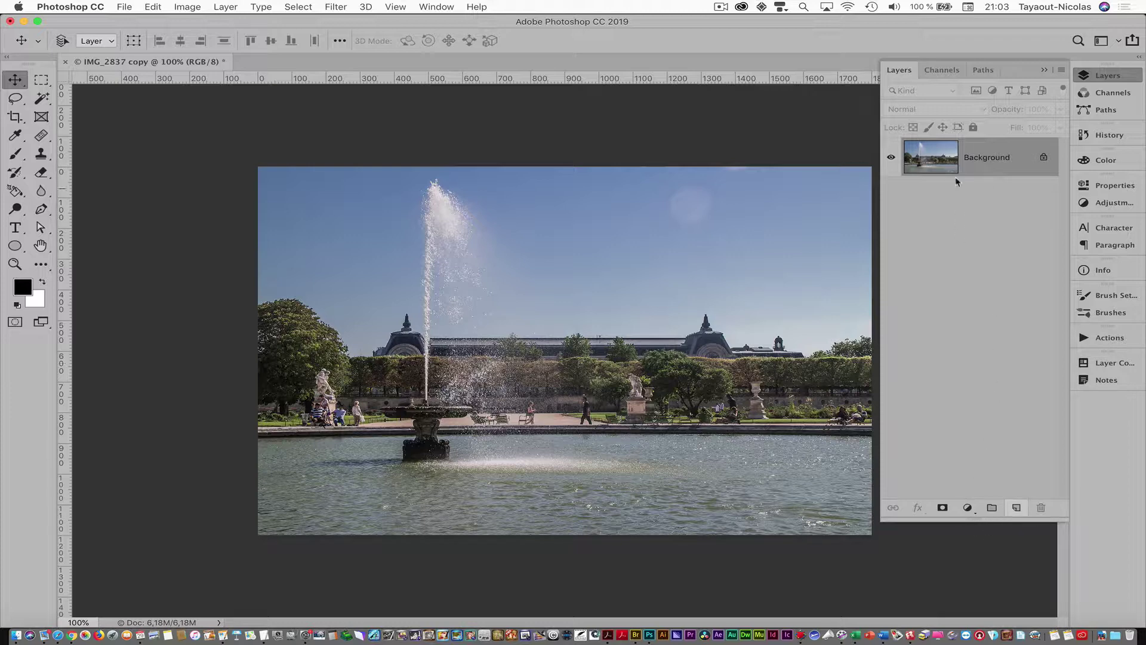
- Duplicate the Background layer and start the Lighting Effects render filter on the copy
left_click_drag(947, 162, 1017, 507)
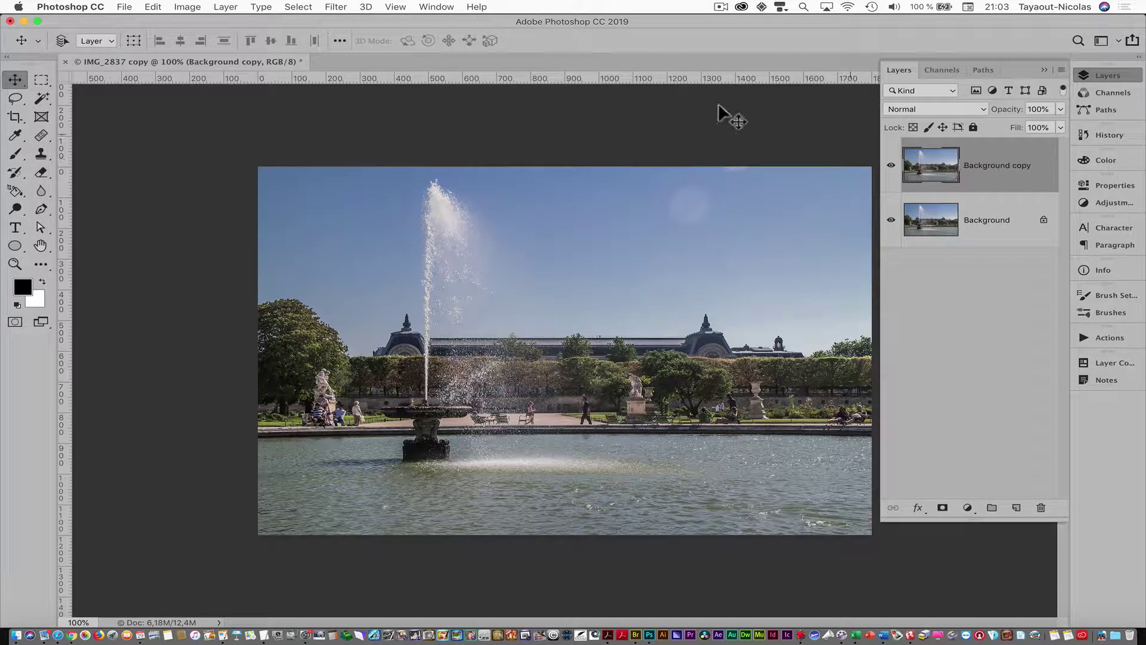
left_click(333, 7)
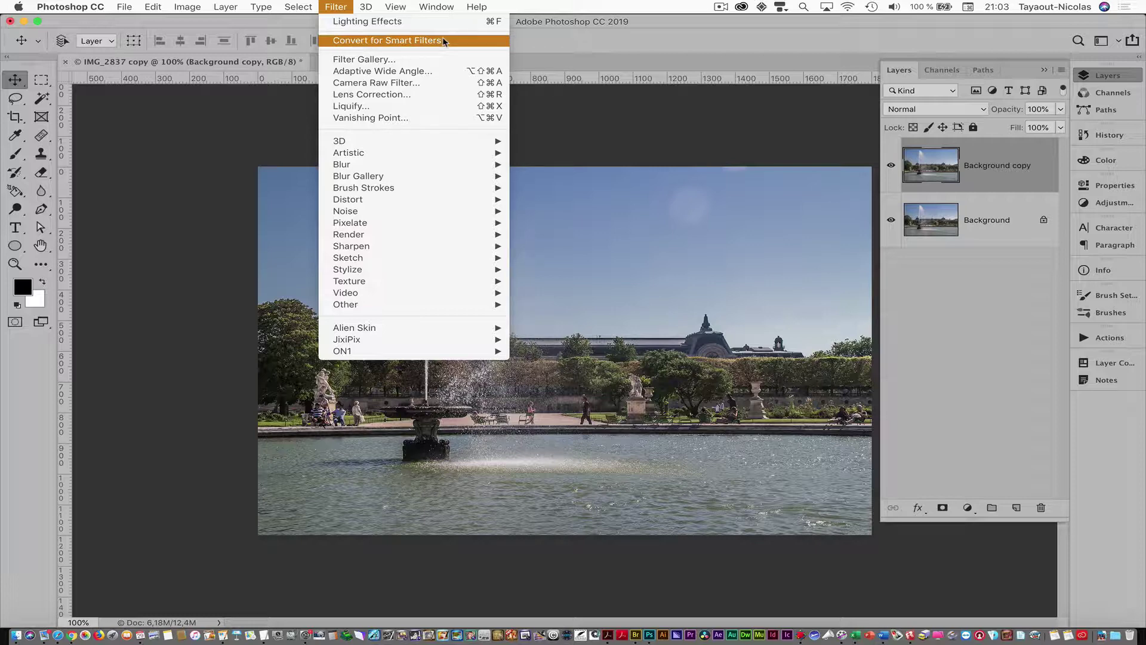
left_click(466, 41)
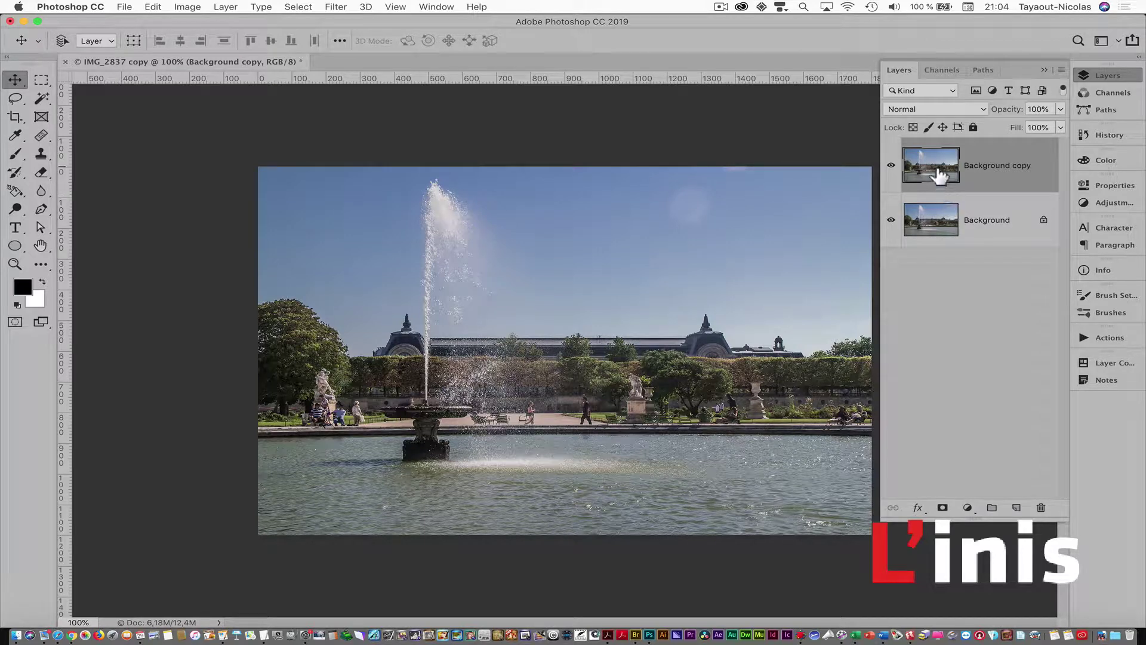
left_click(329, 8)
mouse_move(352, 226)
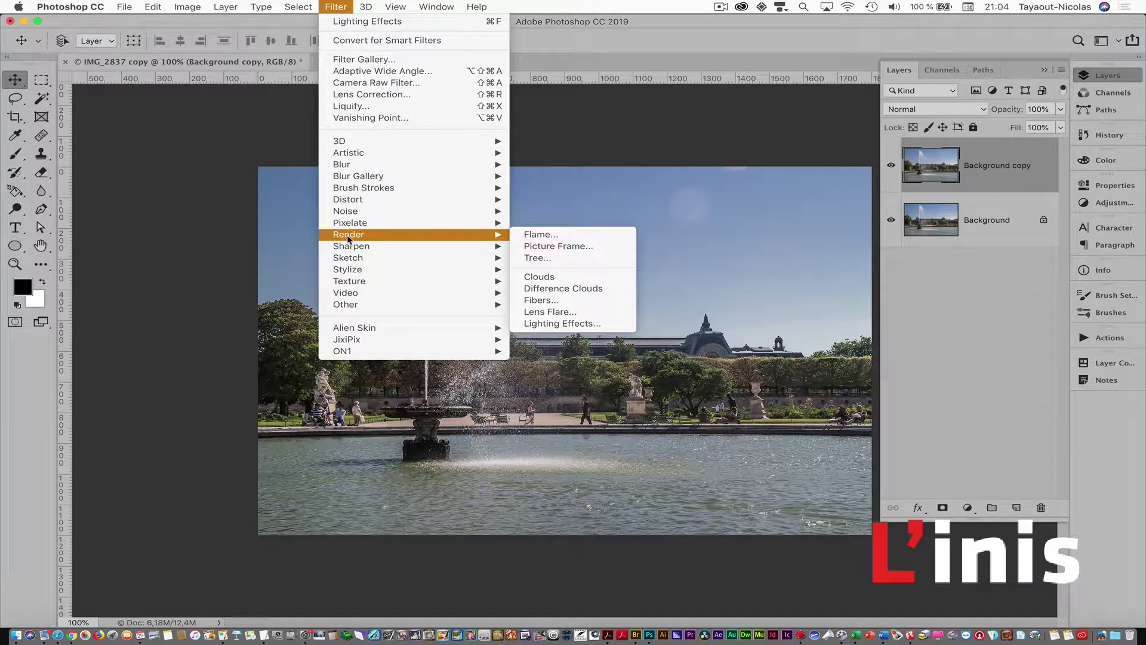
left_click(556, 326)
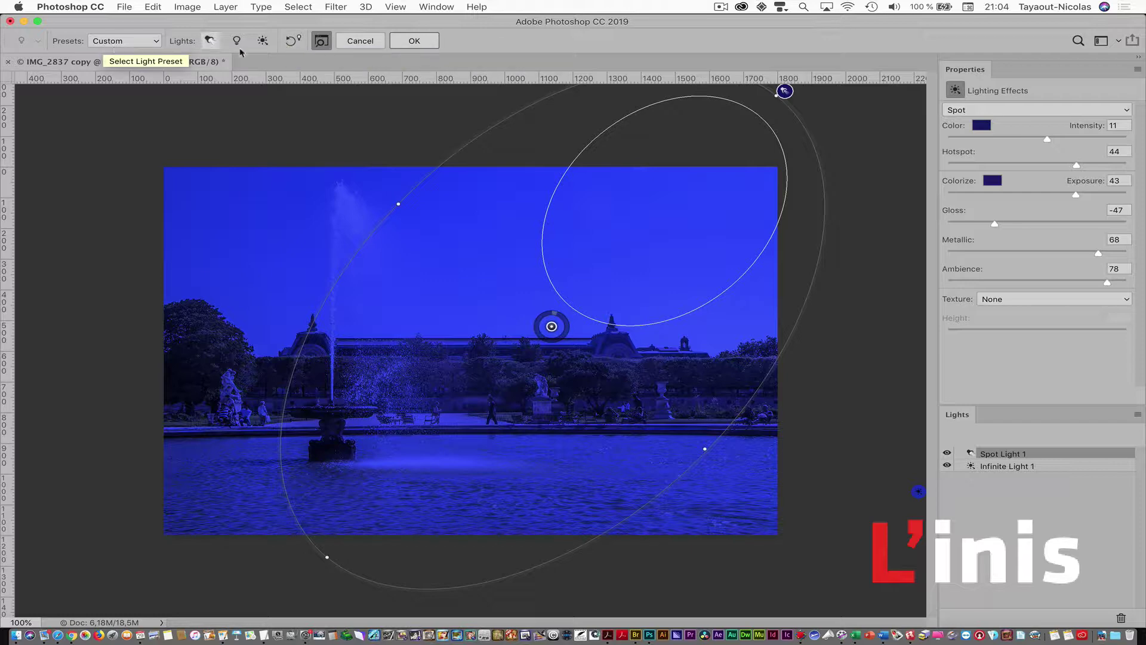
- Compare the image with the preview off and on, and inspect the Infinite and Spot lights with the infinite light hidden and shown
left_click(322, 41)
left_click(323, 47)
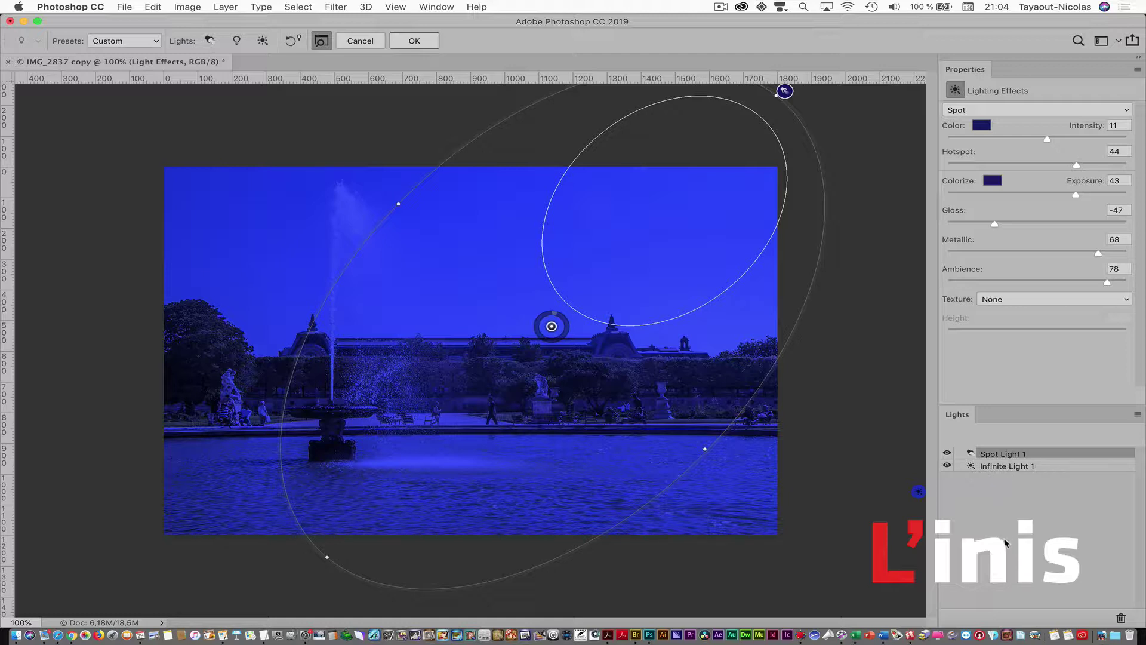
left_click(1000, 467)
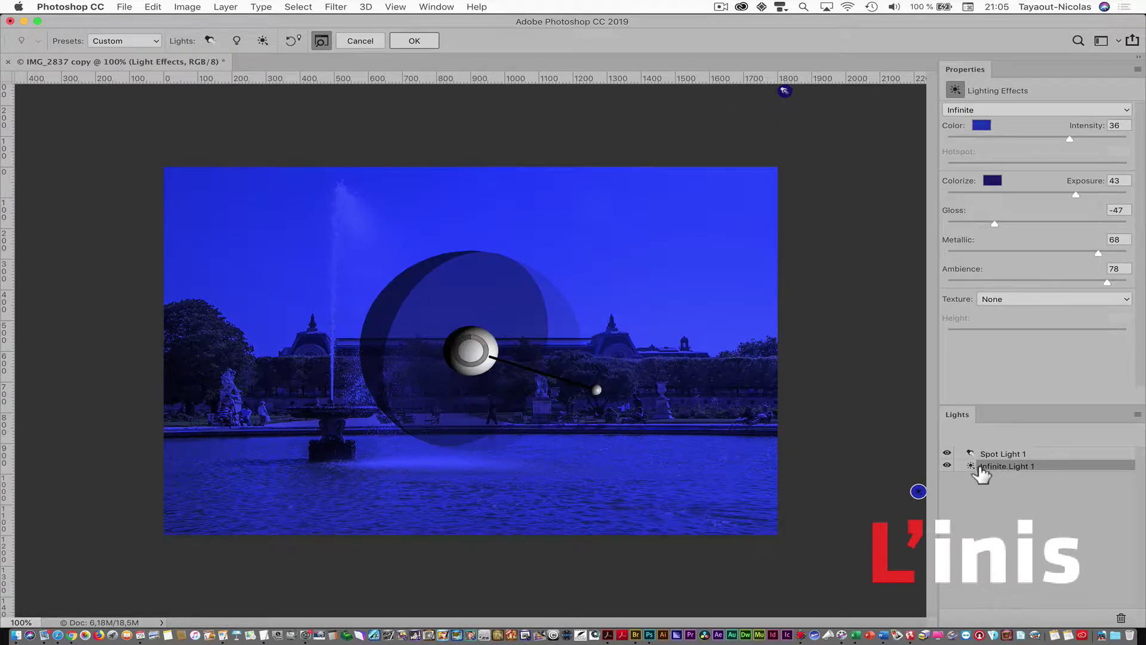
left_click(948, 463)
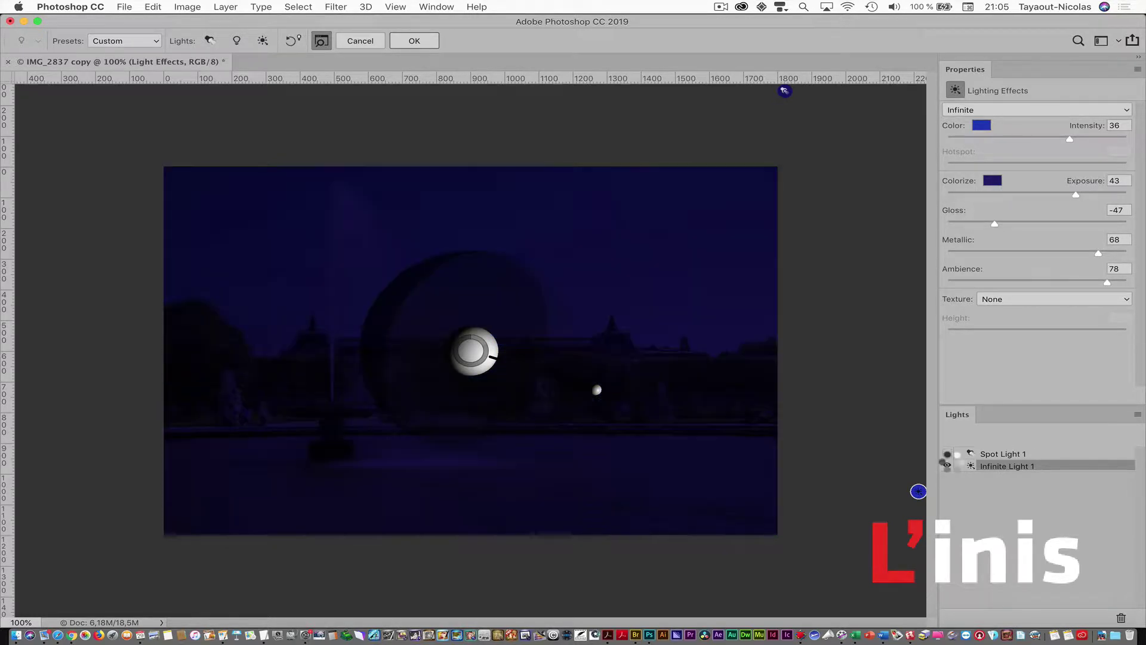
left_click(948, 464)
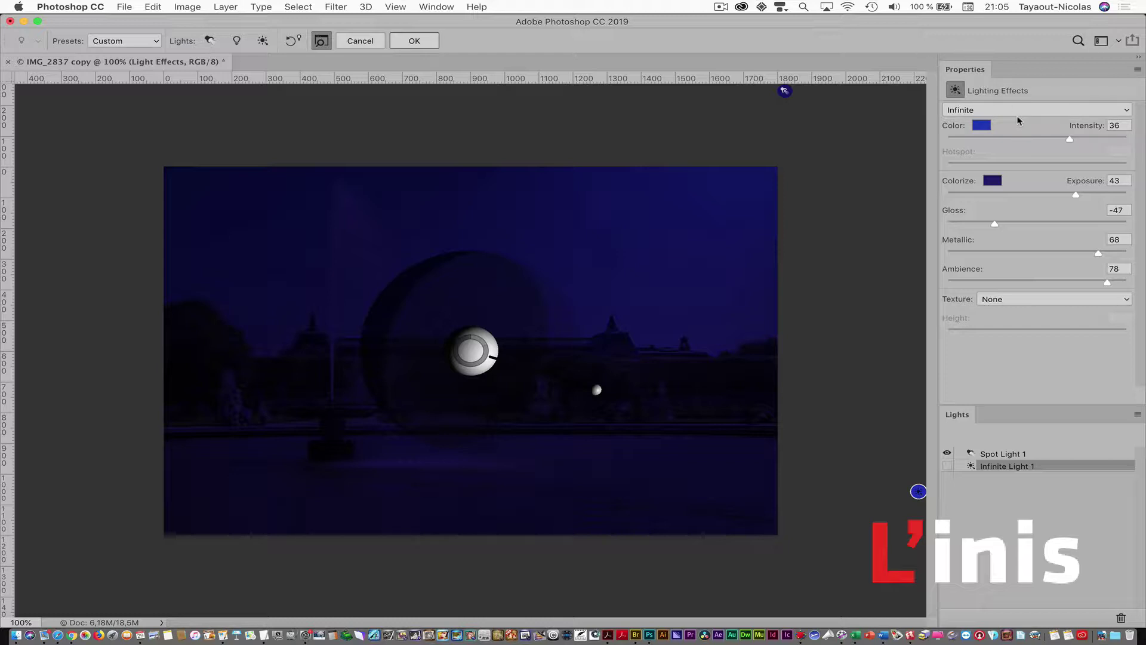
left_click(948, 465)
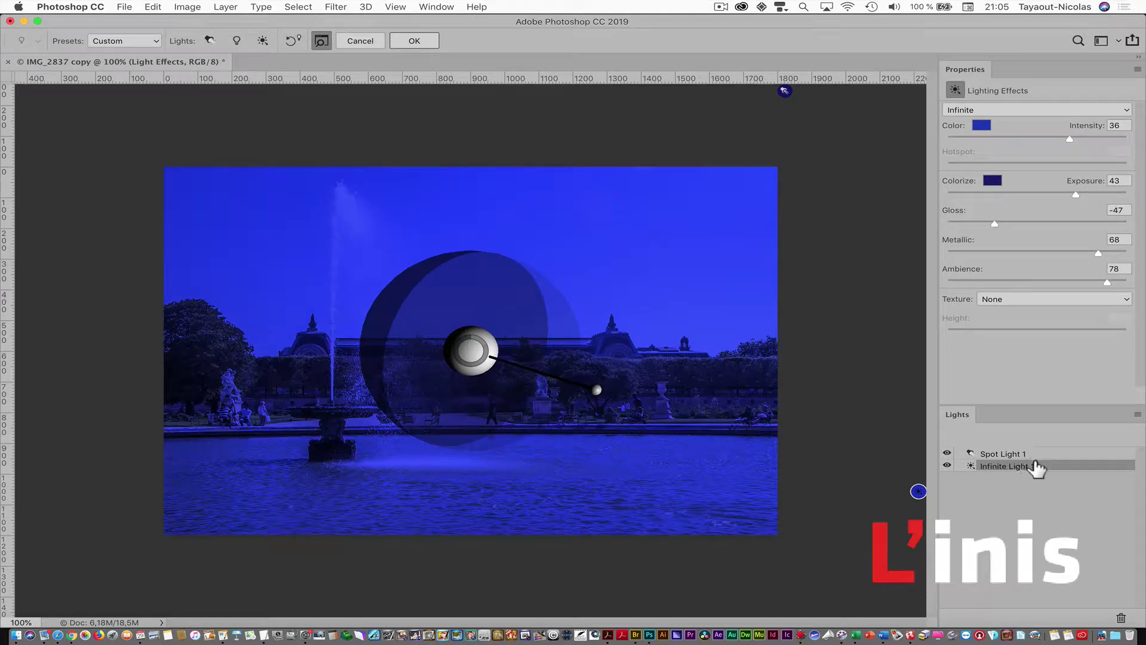
left_click(1039, 454)
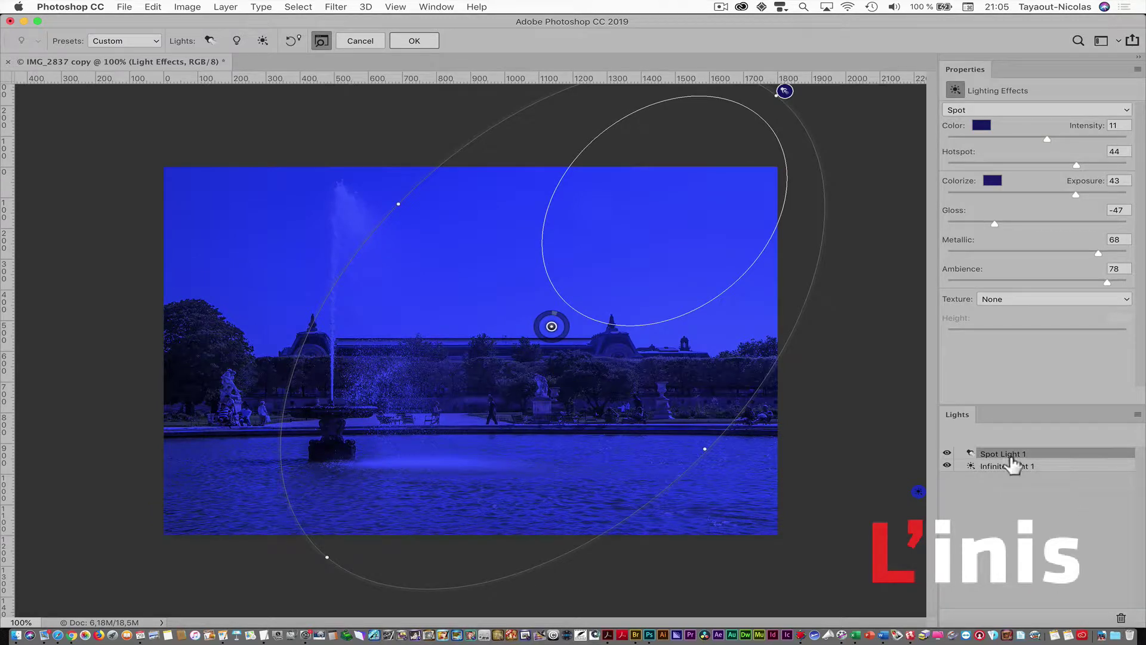
mouse_move(1012, 459)
left_mouse_down()
mouse_move(1005, 477)
mouse_move(1010, 469)
left_mouse_up()
left_click(1005, 472)
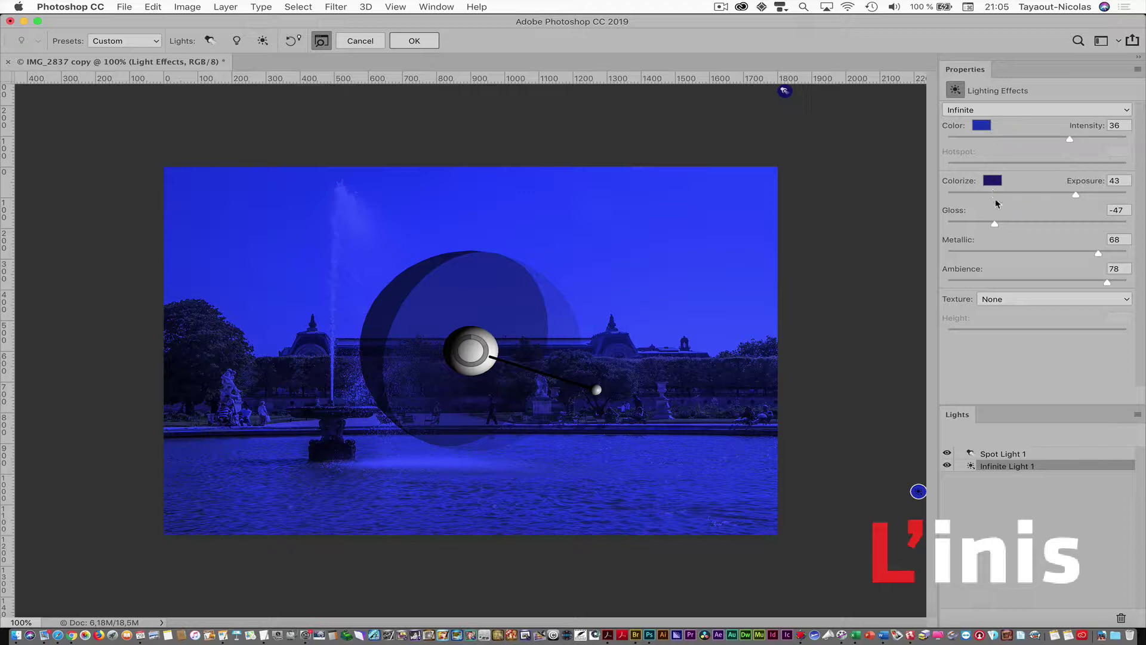
- Hide the infinite light and set the spot light's Colorize colour to dark crimson, H 339, S 78, B 40
left_click(951, 466)
left_click(996, 457)
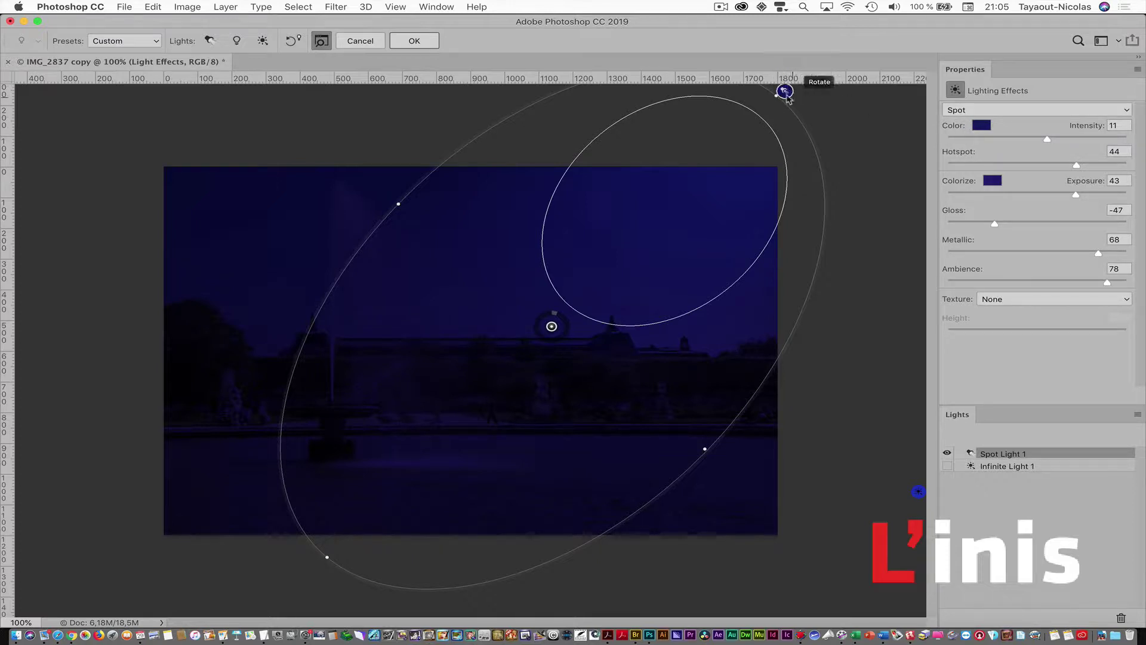
left_click(993, 182)
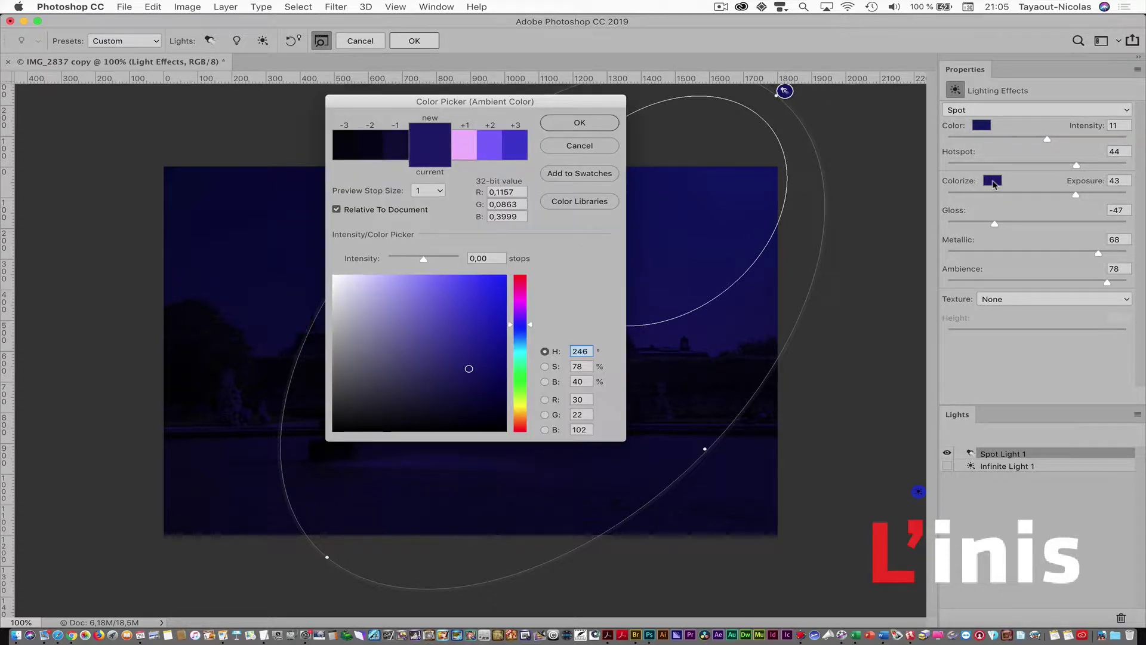
left_click(520, 284)
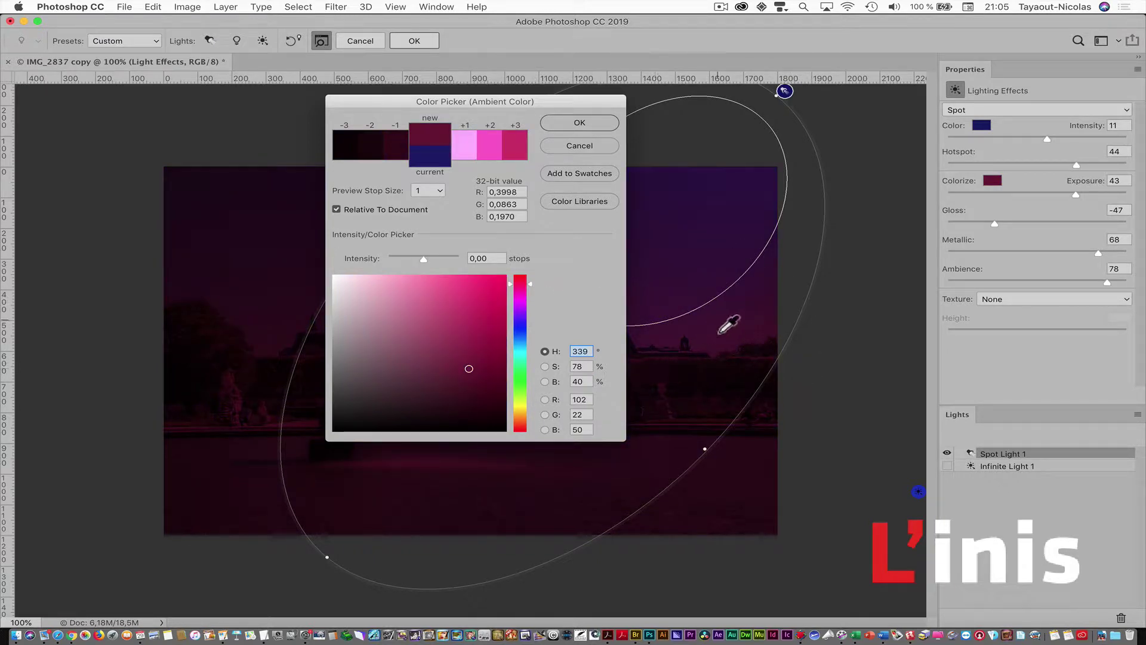
left_click(581, 125)
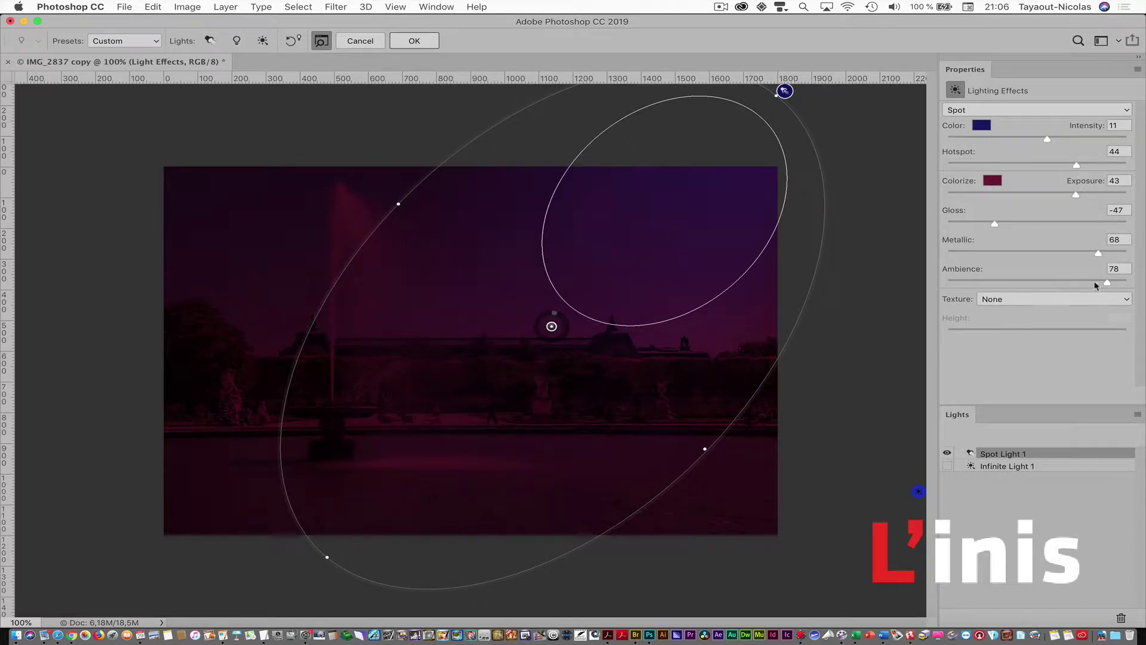
- Set the lighting's Ambience to 76, Metallic to 20 and Gloss to 59
mouse_move(1104, 285)
left_mouse_down()
mouse_move(1064, 284)
mouse_move(1104, 283)
left_mouse_up()
left_click_drag(1100, 254, 1055, 253)
left_click_drag(995, 226, 1088, 222)
- Set the Colorize colour to dark blue, H 240, S 92, B 36, and raise the spot light's intensity to 49
left_click(993, 181)
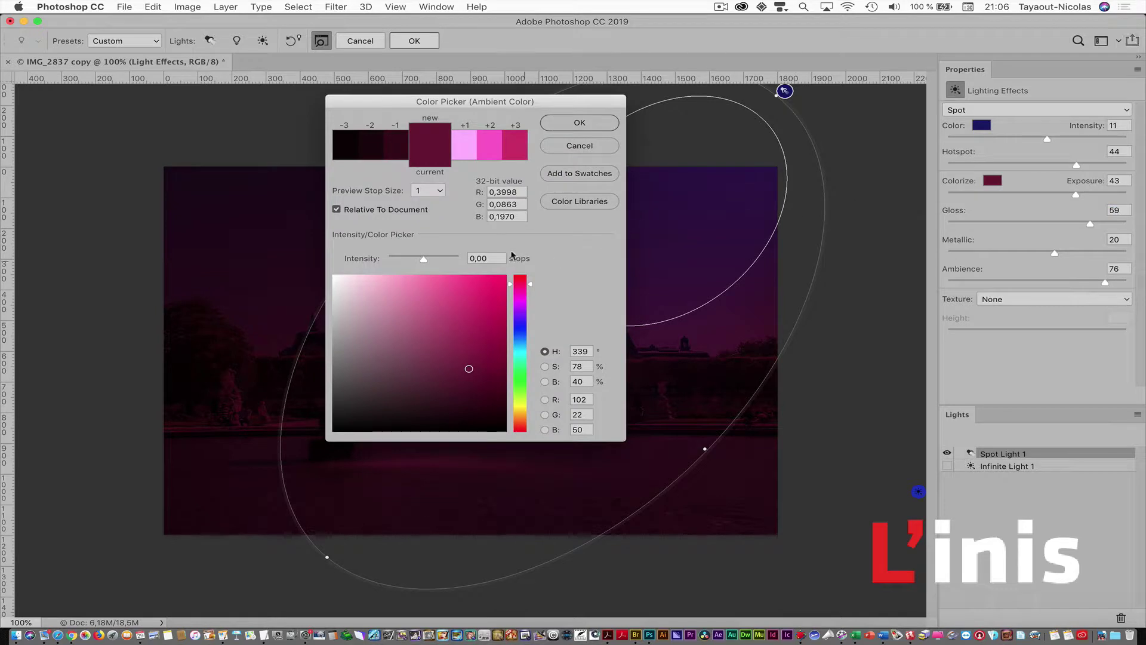
left_click(520, 328)
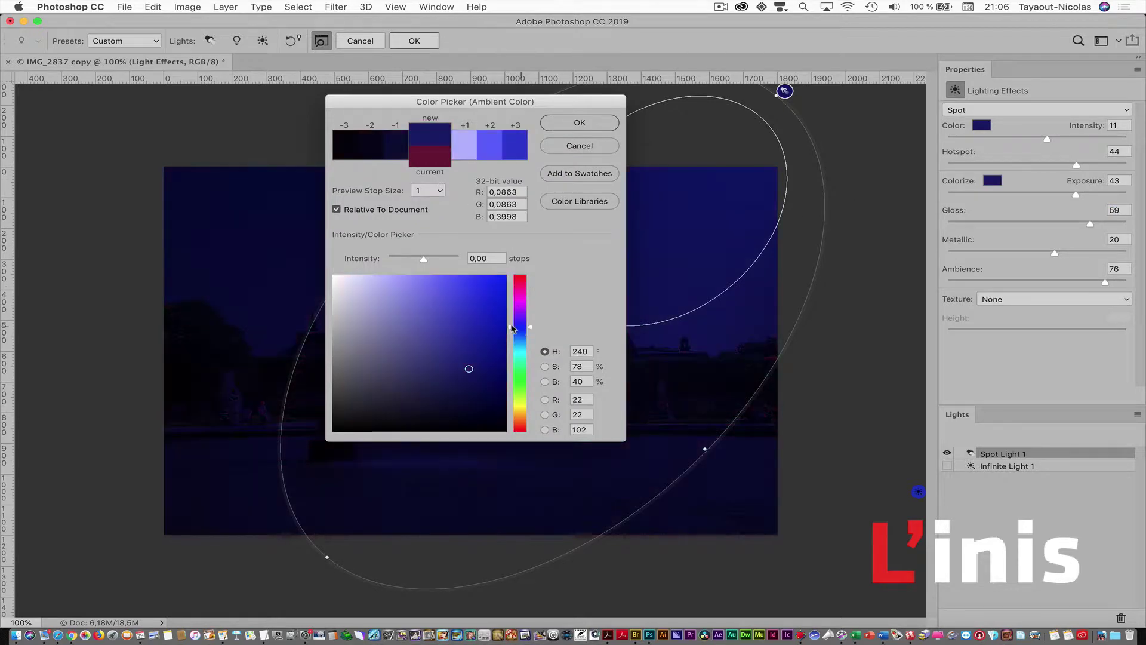
left_click(492, 375)
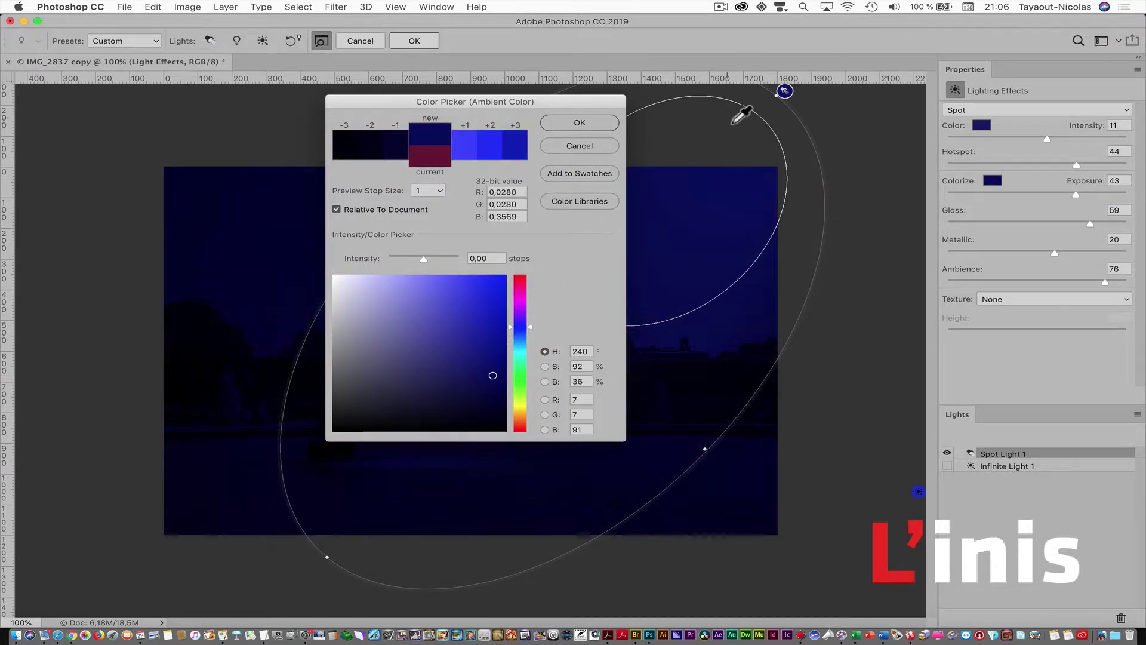
left_click(562, 124)
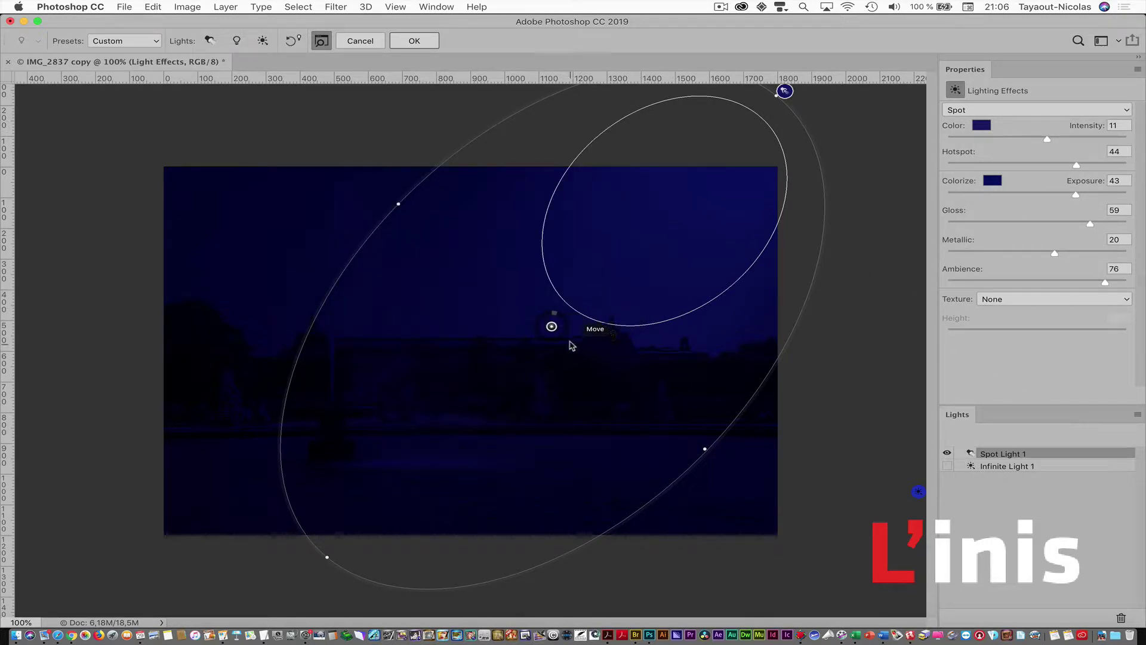
mouse_move(567, 328)
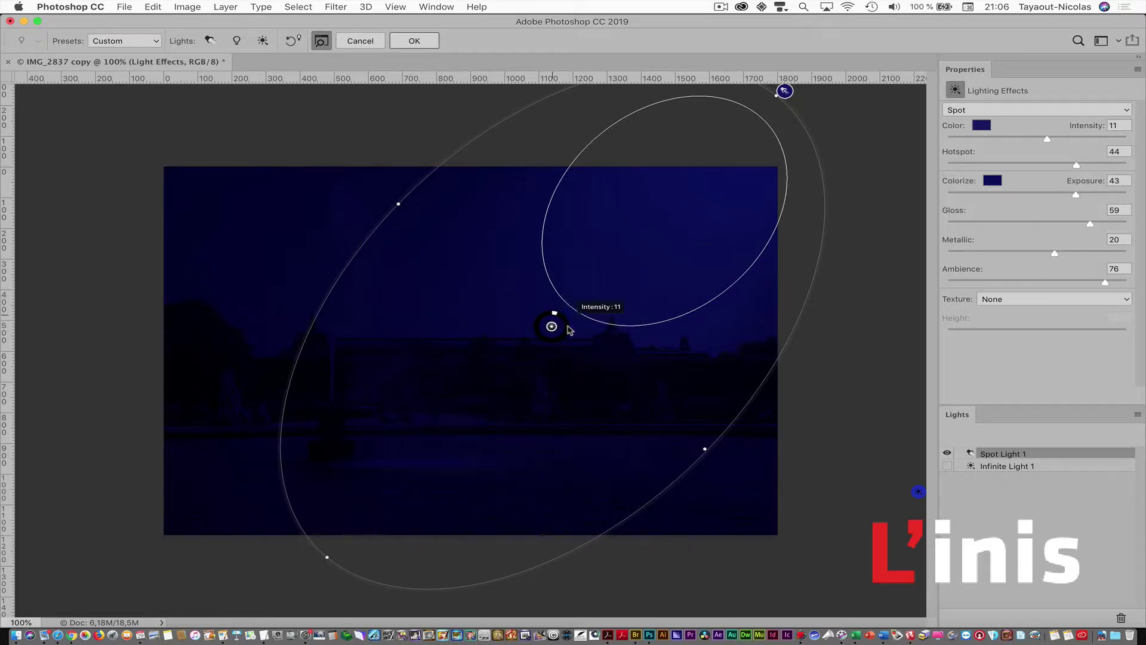
mouse_move(567, 329)
left_mouse_down()
mouse_move(544, 339)
mouse_move(539, 320)
mouse_move(560, 326)
mouse_move(550, 325)
left_mouse_up()
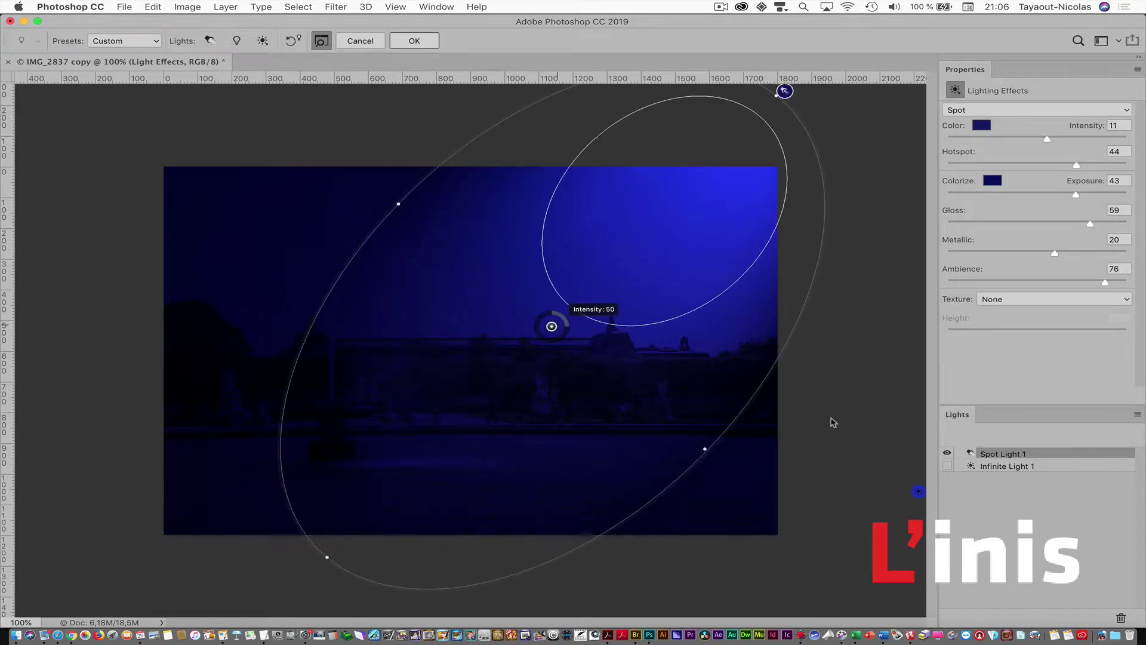
- Show the infinite light again and tilt its direction further down and right, keeping the spot light hidden only while adjusting
left_click(1009, 466)
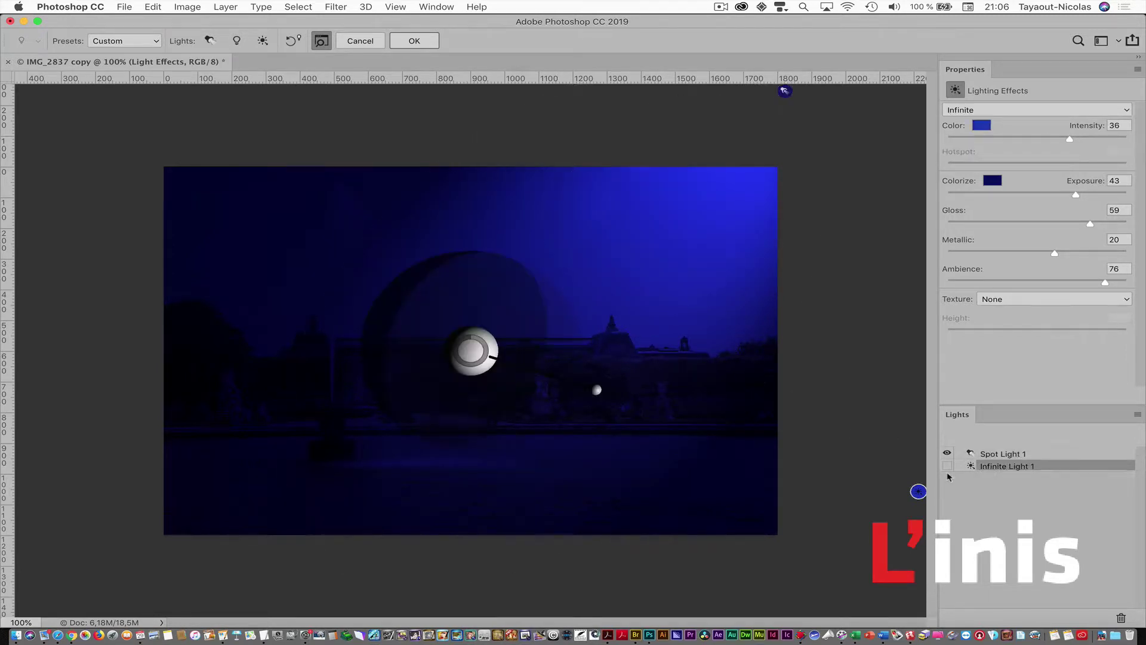
left_click(948, 466)
left_click(949, 467)
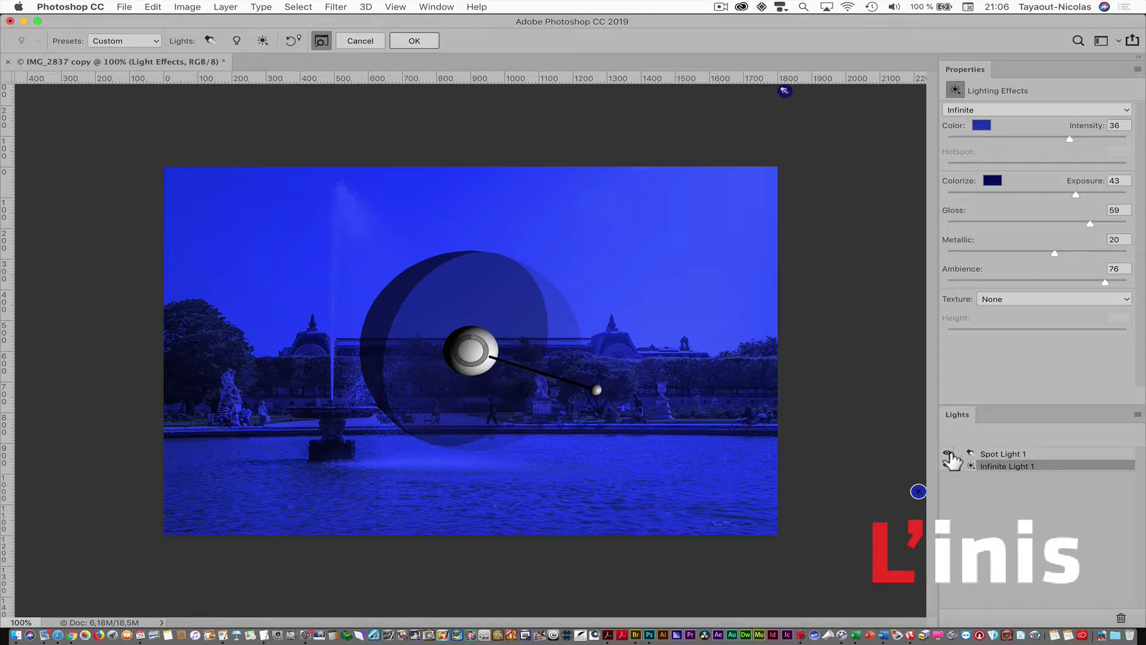
left_click(947, 453)
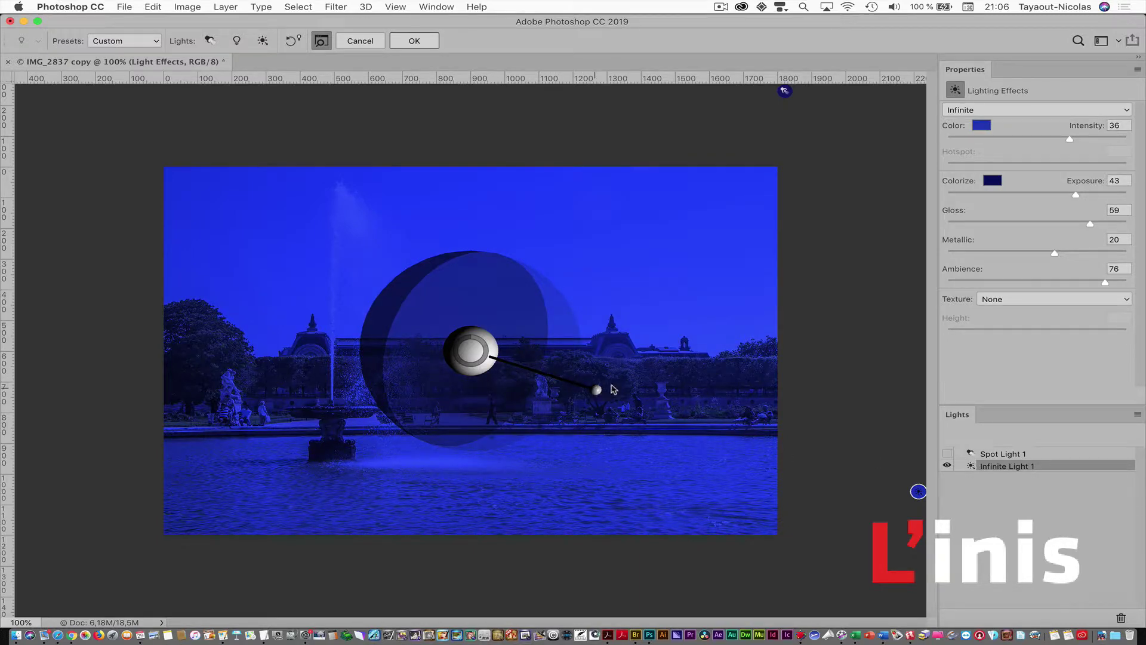
left_click_drag(611, 386, 639, 420)
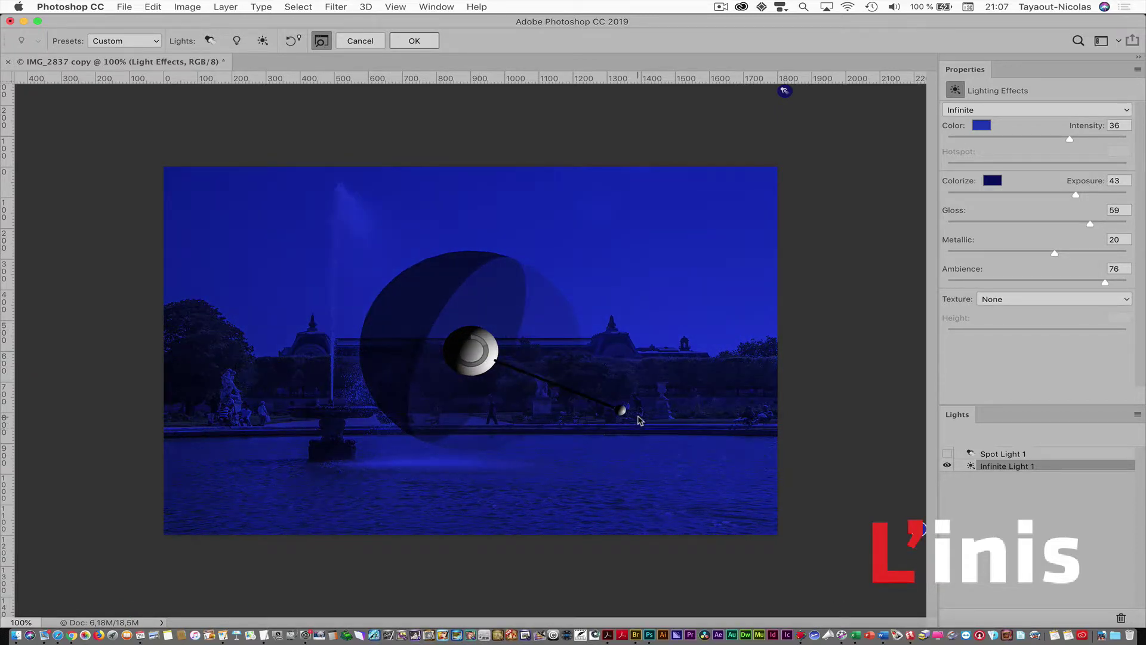
left_click(948, 454)
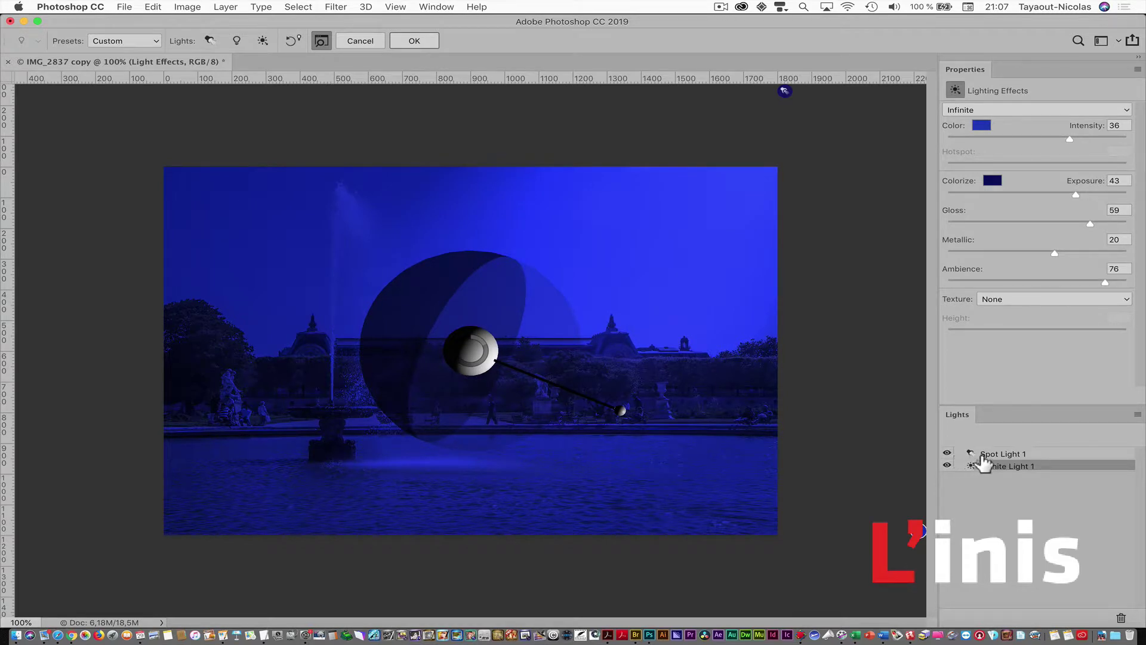
- With the spot light selected, apply the Blue channel as texture and set its height to 2
left_click(1011, 456)
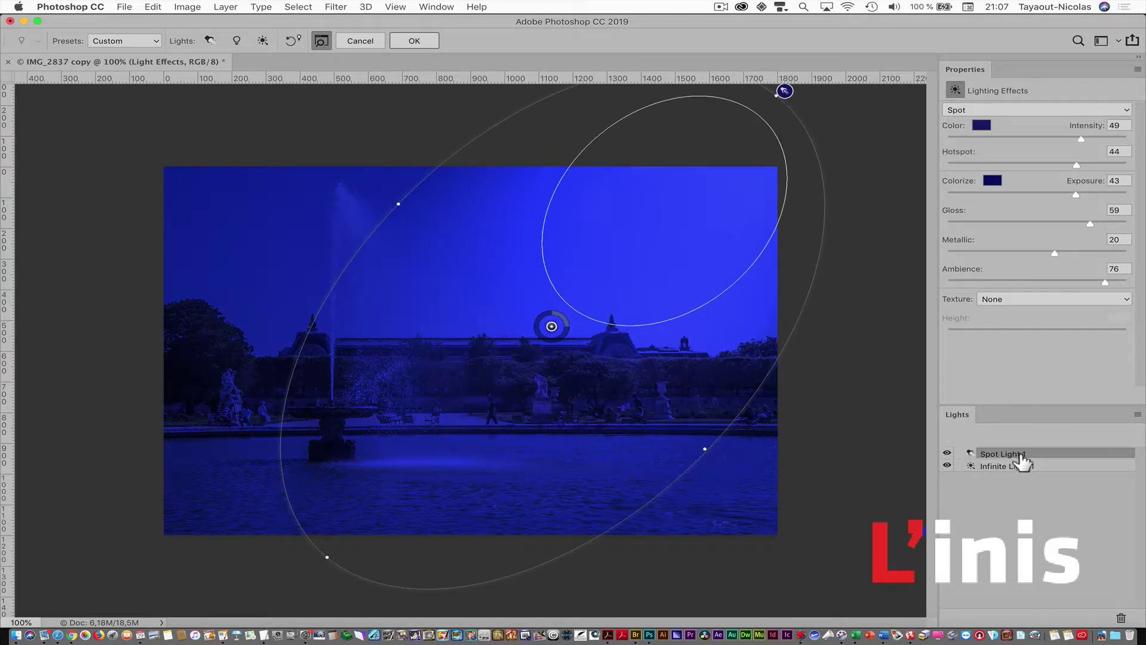
left_click(1025, 300)
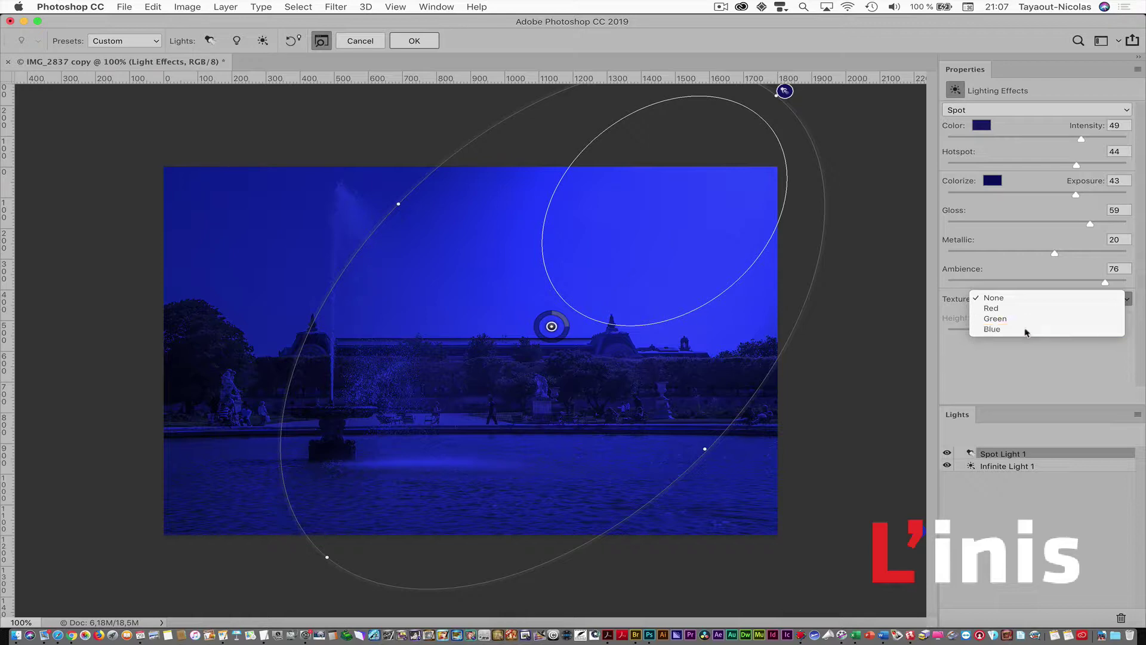
left_click(1026, 330)
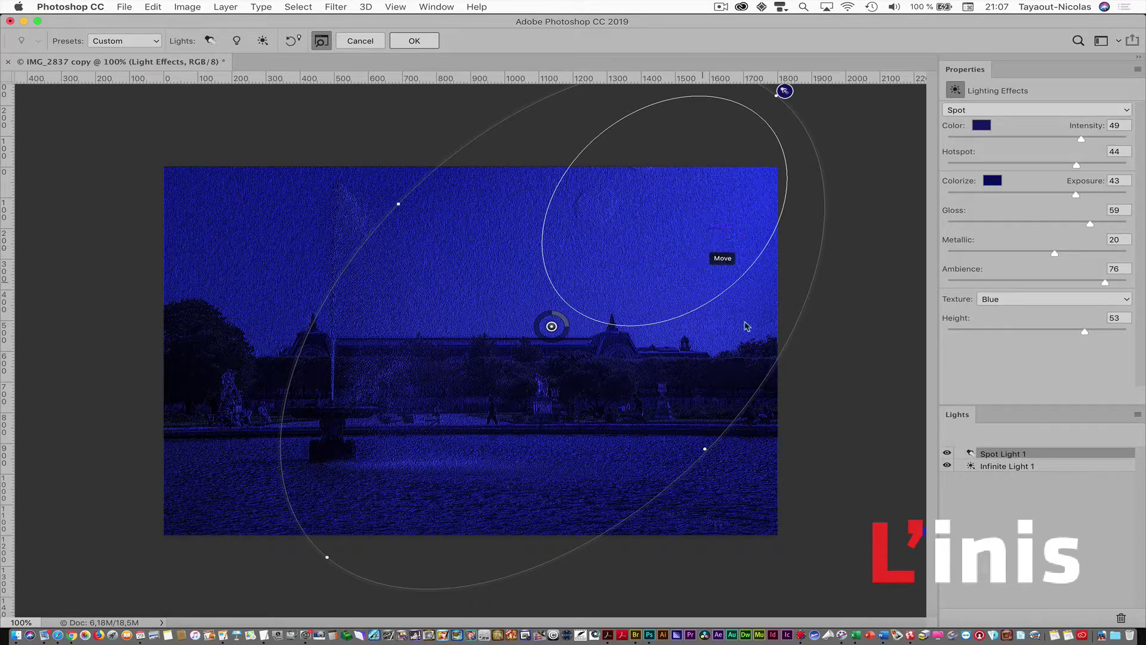
left_click_drag(1085, 333, 1040, 316)
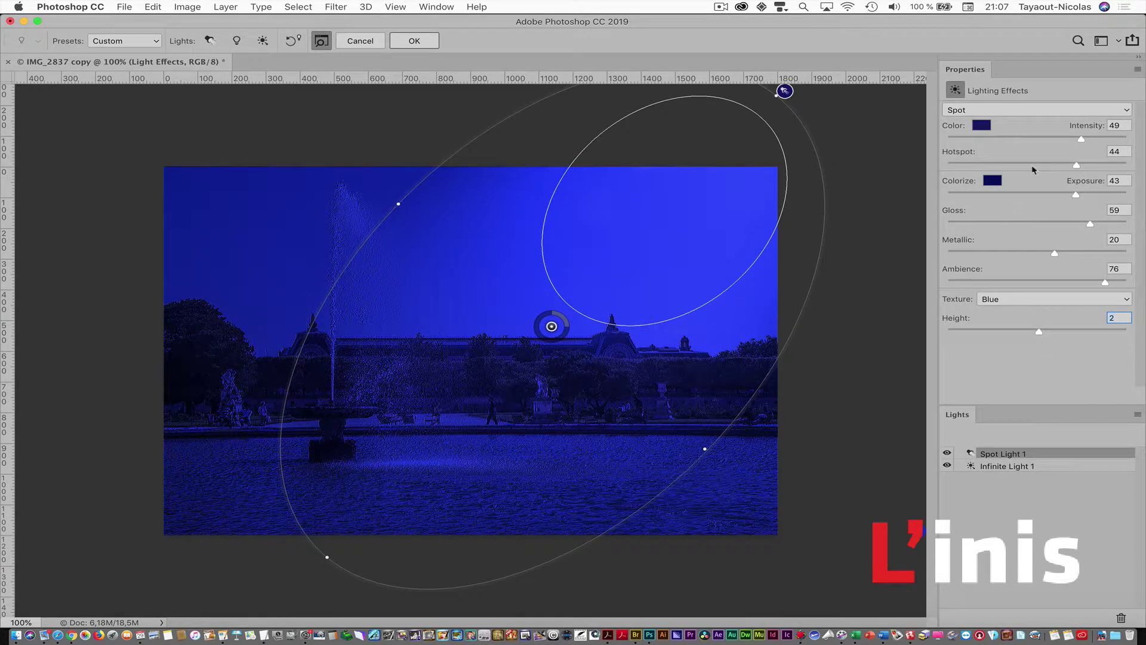
- Lower the spot light's intensity to 5 and raise Metallic to 61
left_click_drag(1083, 141, 1048, 145)
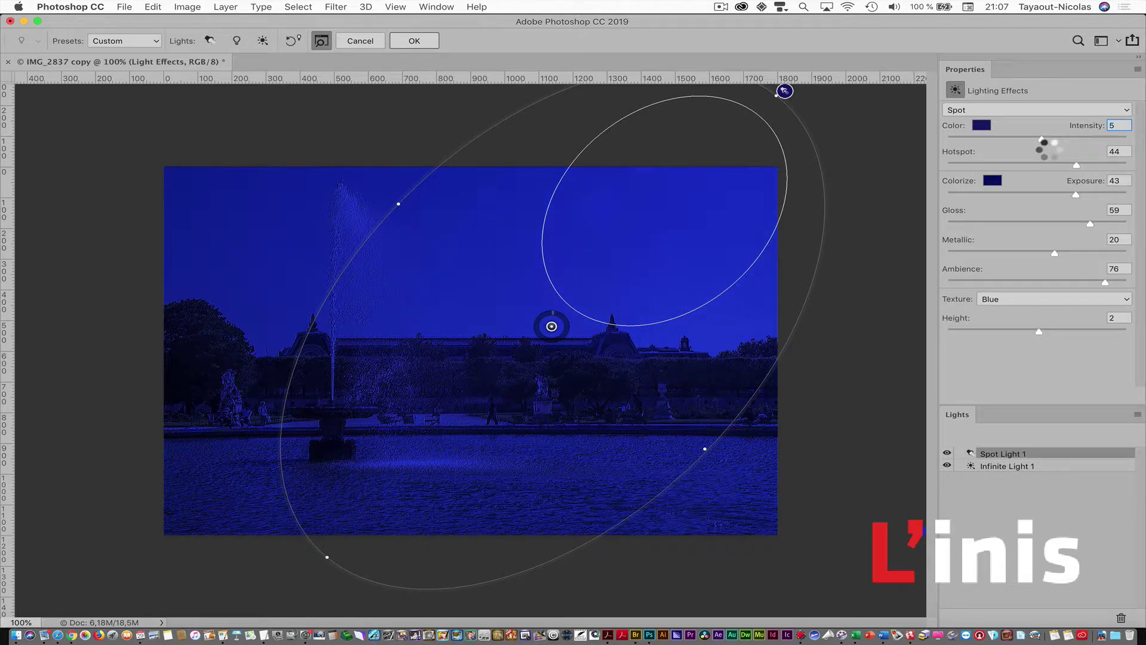
left_click(1094, 253)
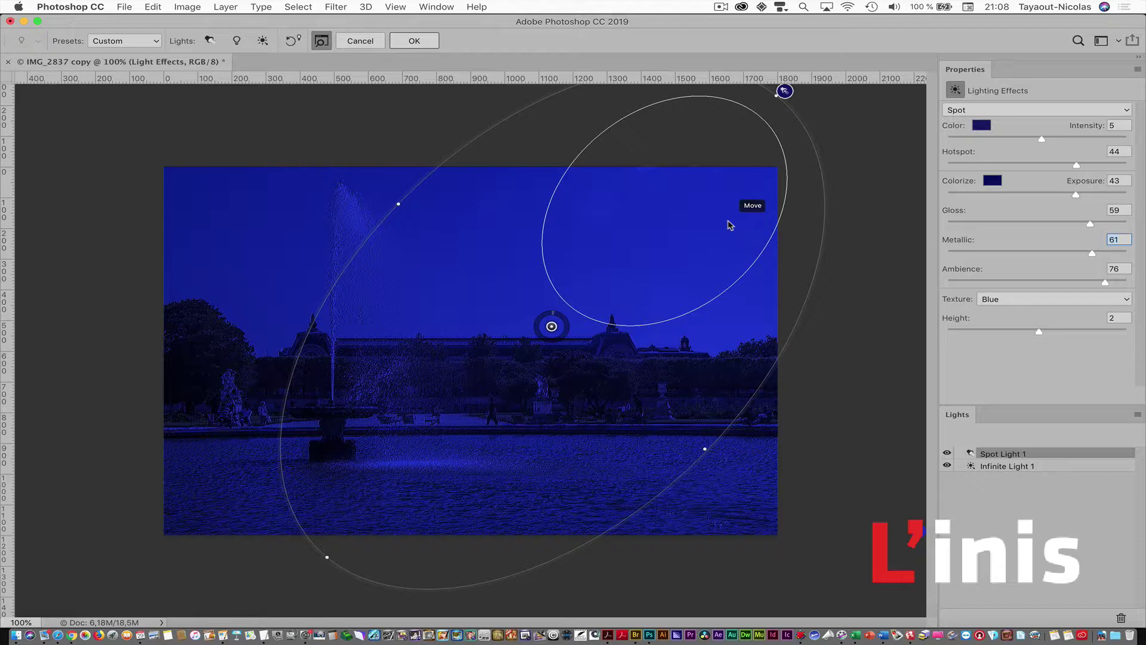
- Select the infinite light and tilt its direction slightly further downward
left_click(995, 469)
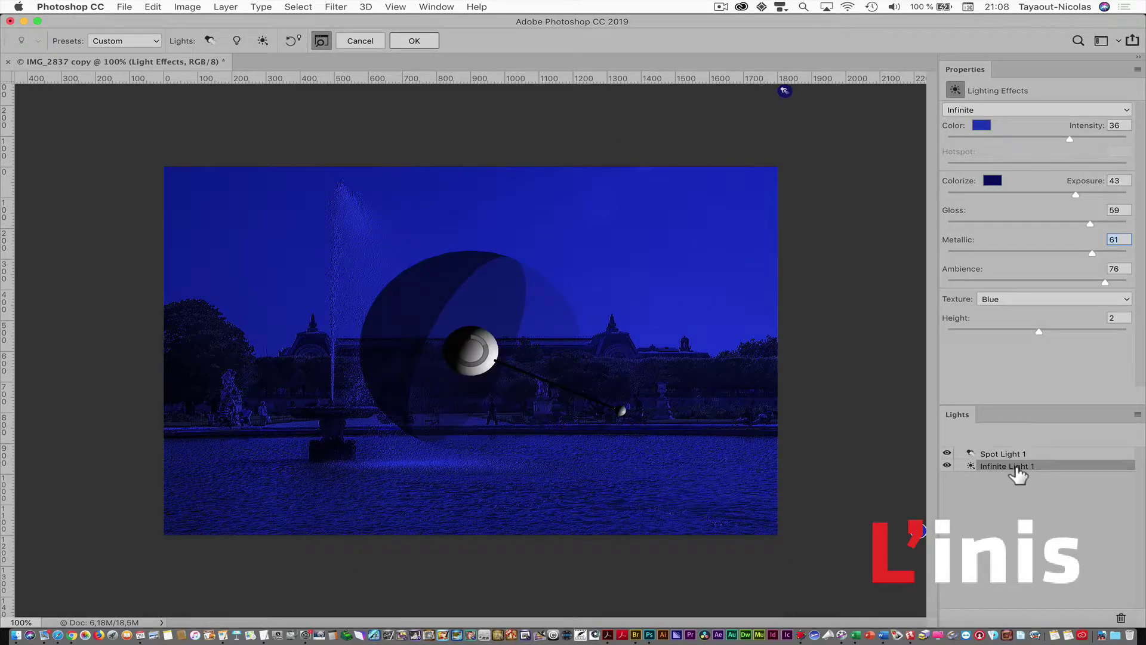
left_click_drag(578, 419, 622, 424)
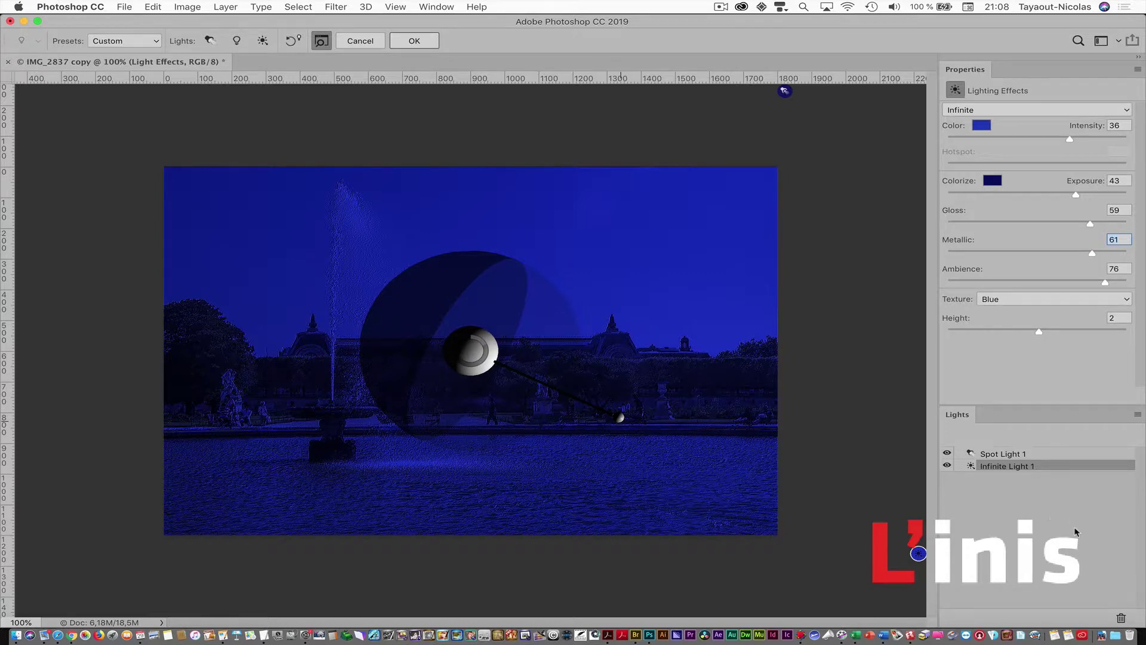
- Apply the configured Lighting Effects to the Background copy layer
left_click(419, 41)
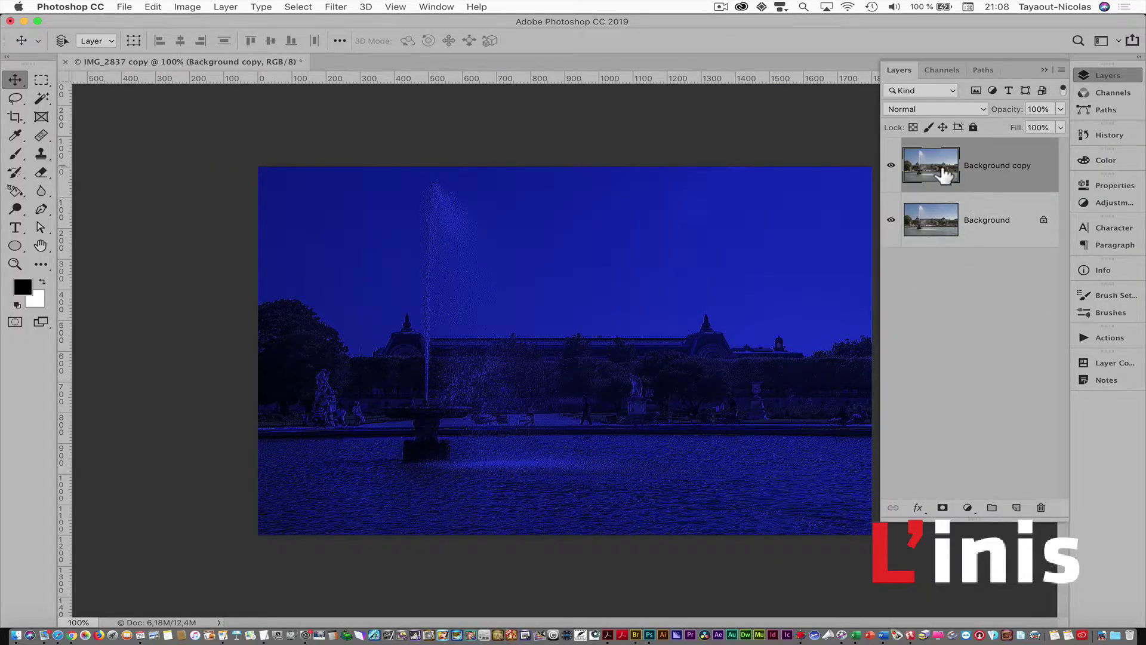
- With the Camera Raw Filter on the Background copy layer, raise Highlights to +36 and increase Texture
left_click(327, 7)
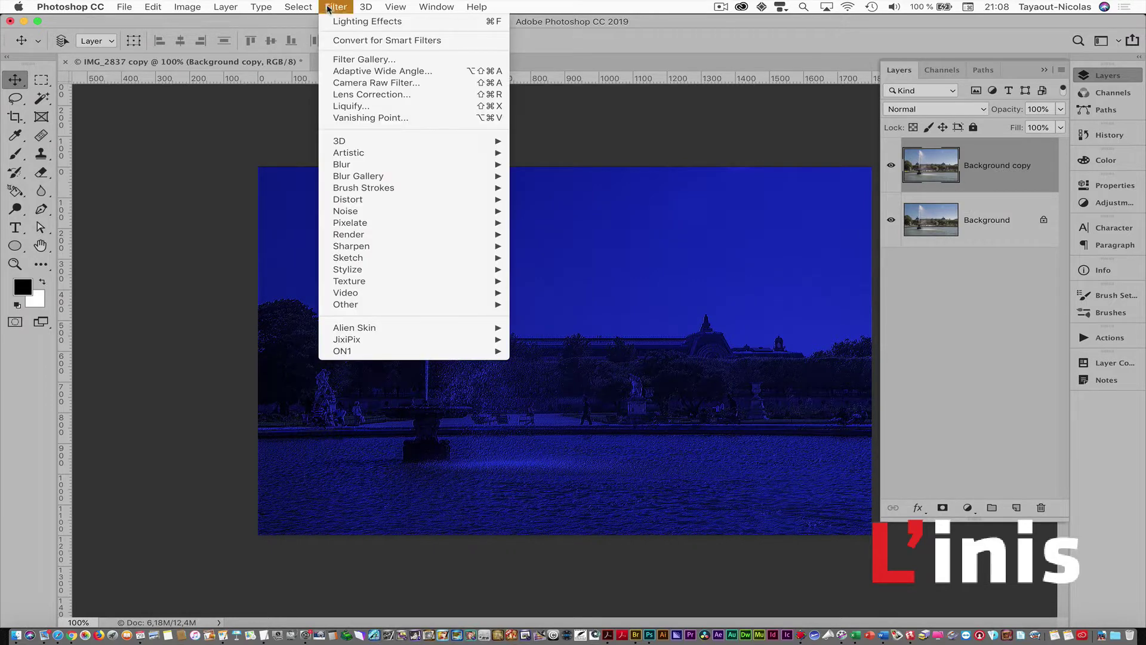
left_click(345, 85)
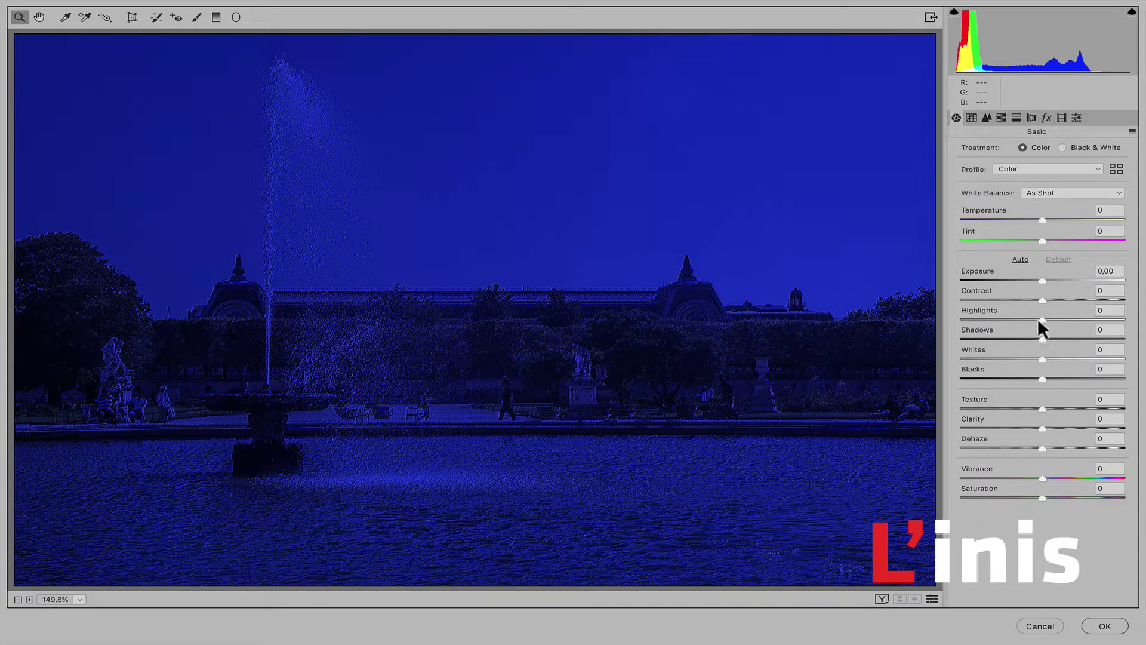
left_click_drag(1042, 320, 1072, 334)
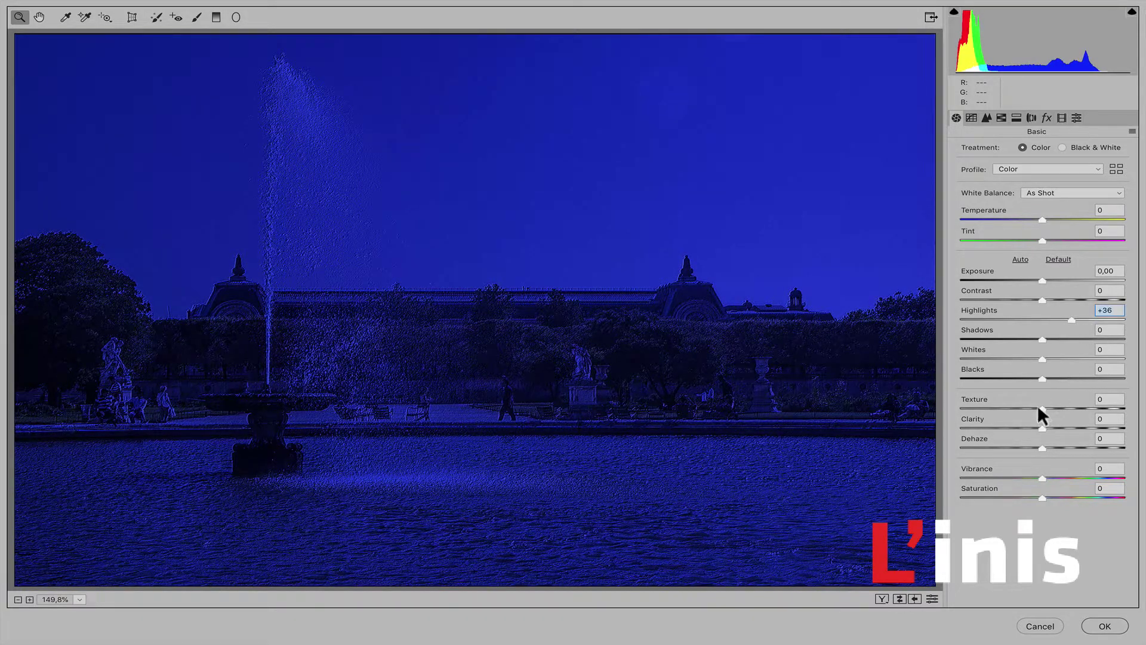
left_click_drag(1085, 408, 1054, 424)
- Add a light amount of grain and darken the edges with a post-crop vignette amount of -54
left_click(986, 118)
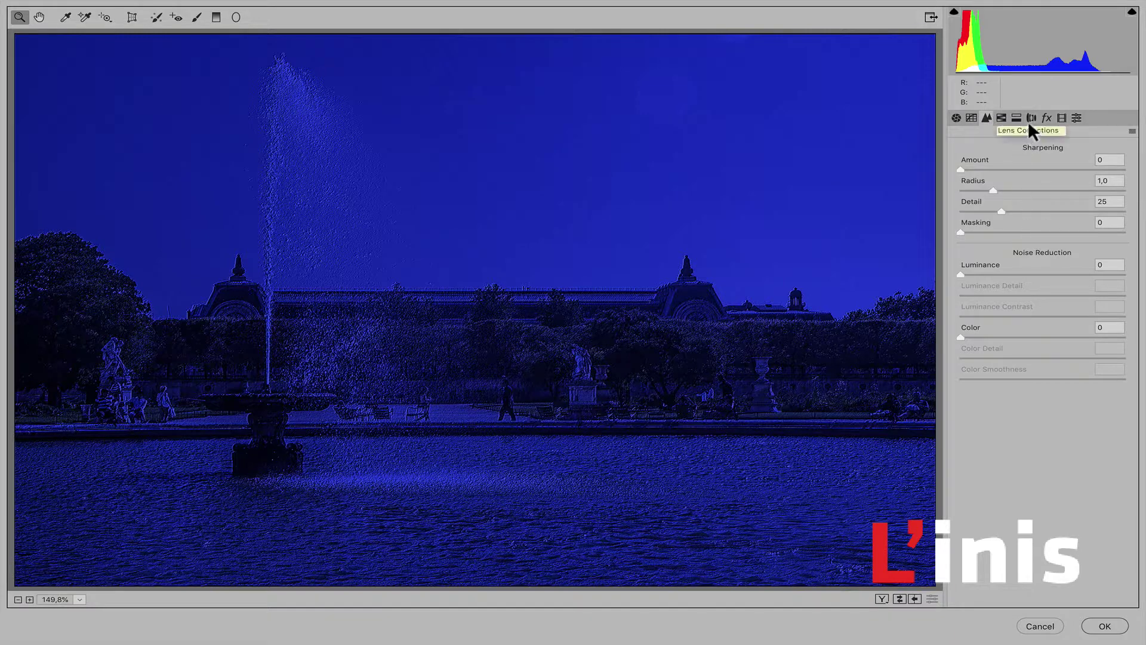
left_click(1045, 117)
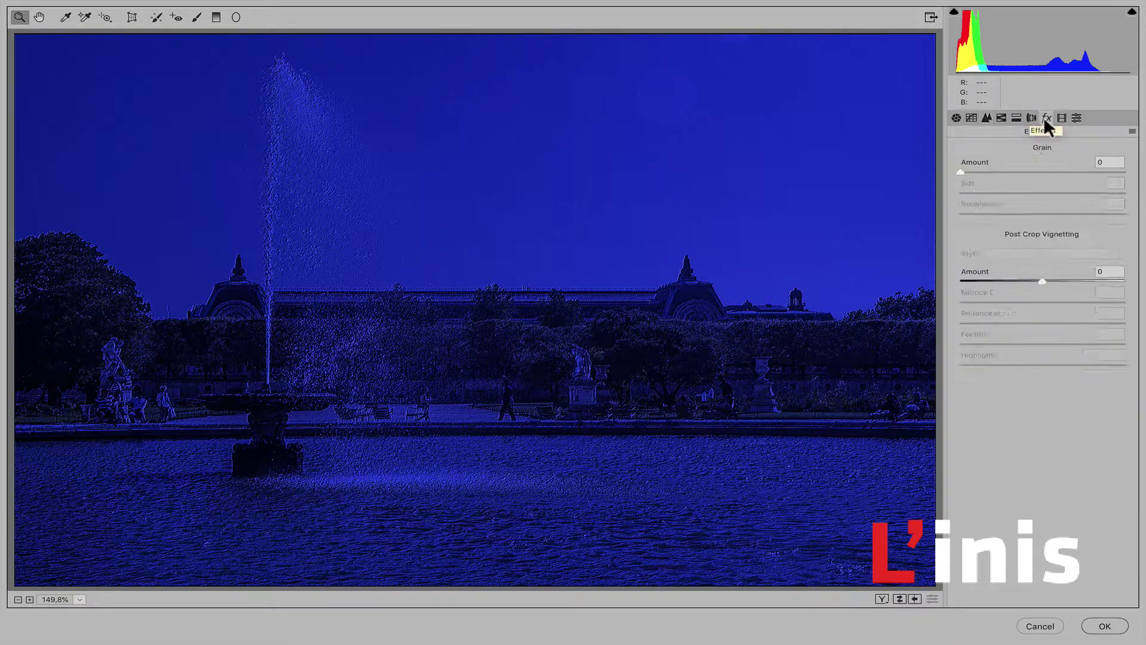
left_click(996, 172)
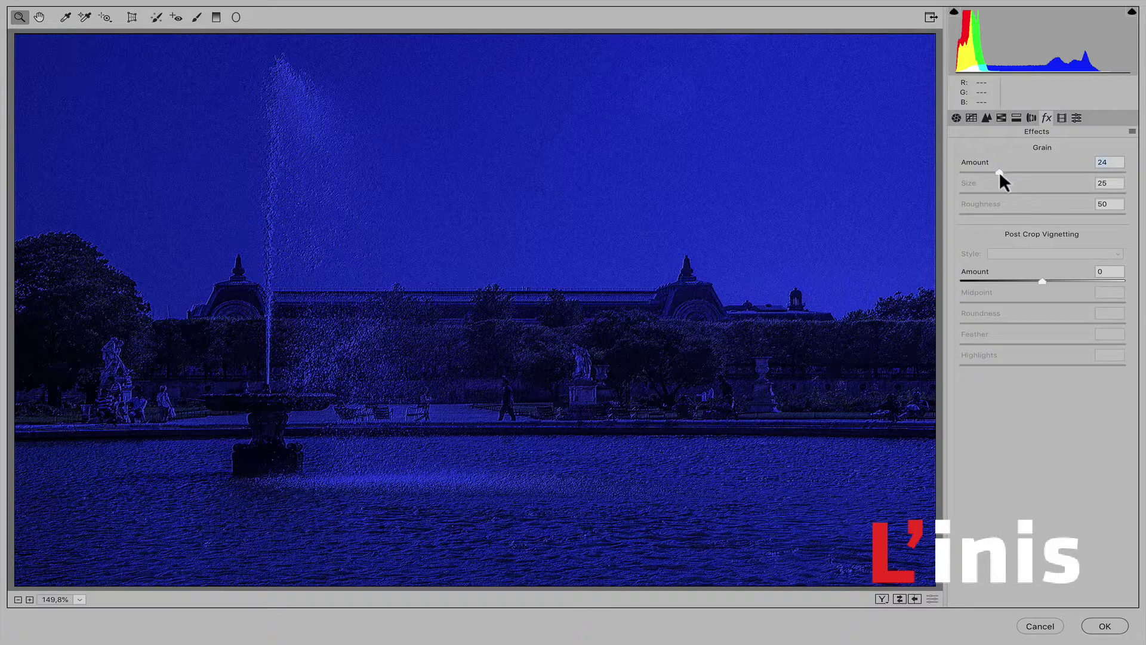
left_click_drag(1038, 281, 998, 278)
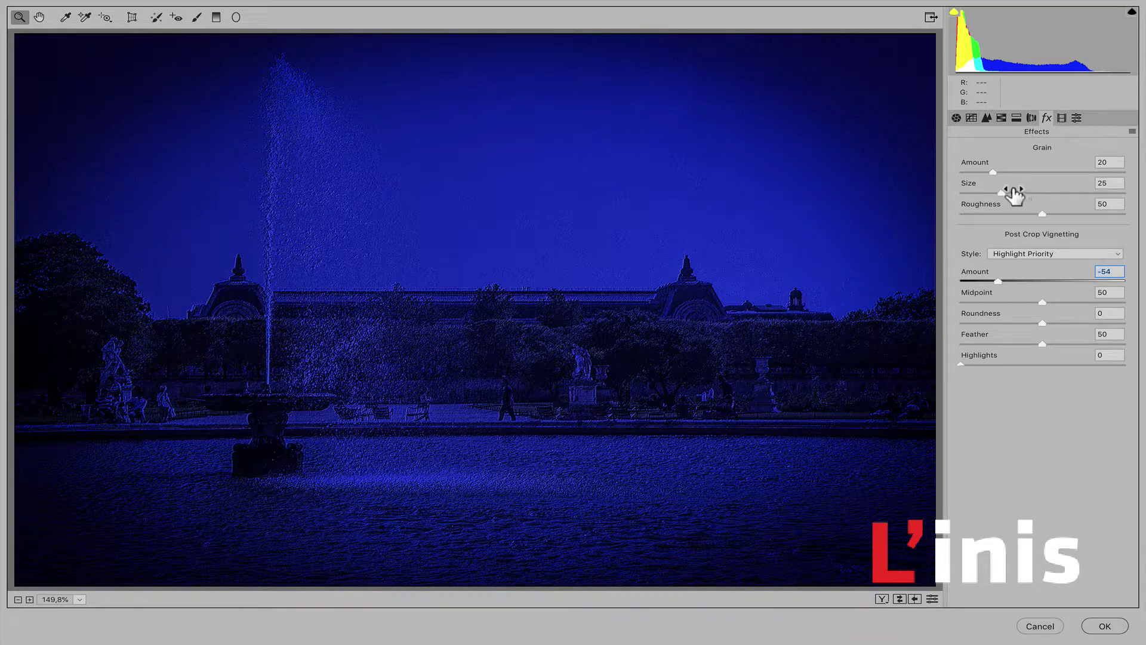
left_click_drag(991, 172, 985, 173)
left_click(981, 172)
- Set noise reduction Luminance to 15 and Luminance Contrast to 18, and apply the Camera Raw adjustments
left_click(986, 119)
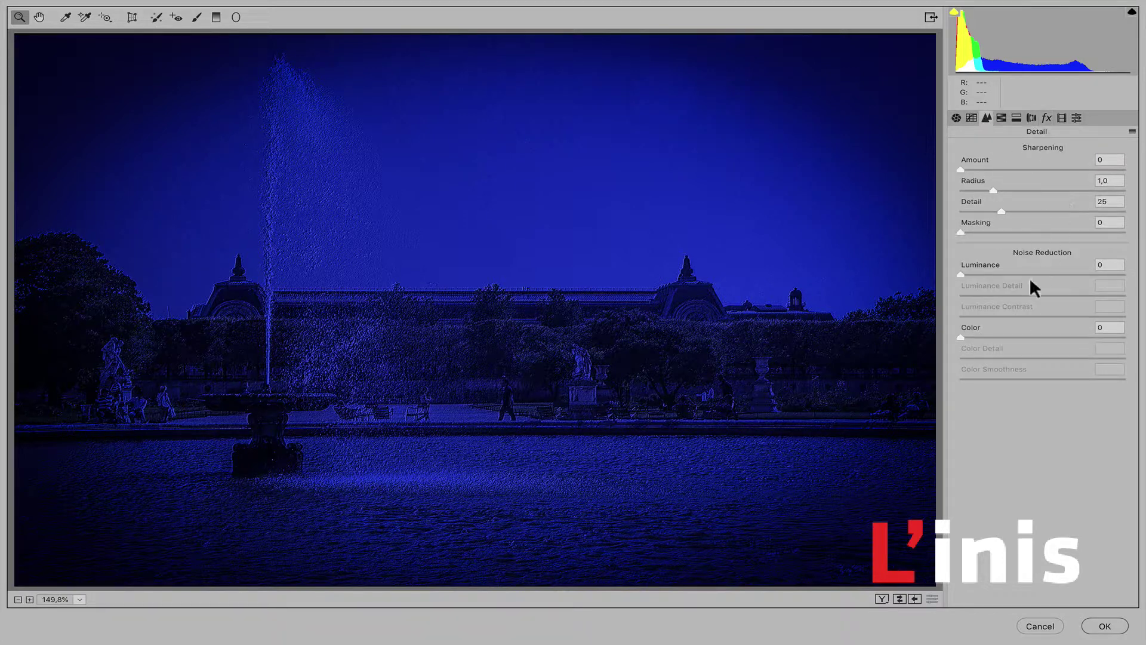
left_click(985, 275)
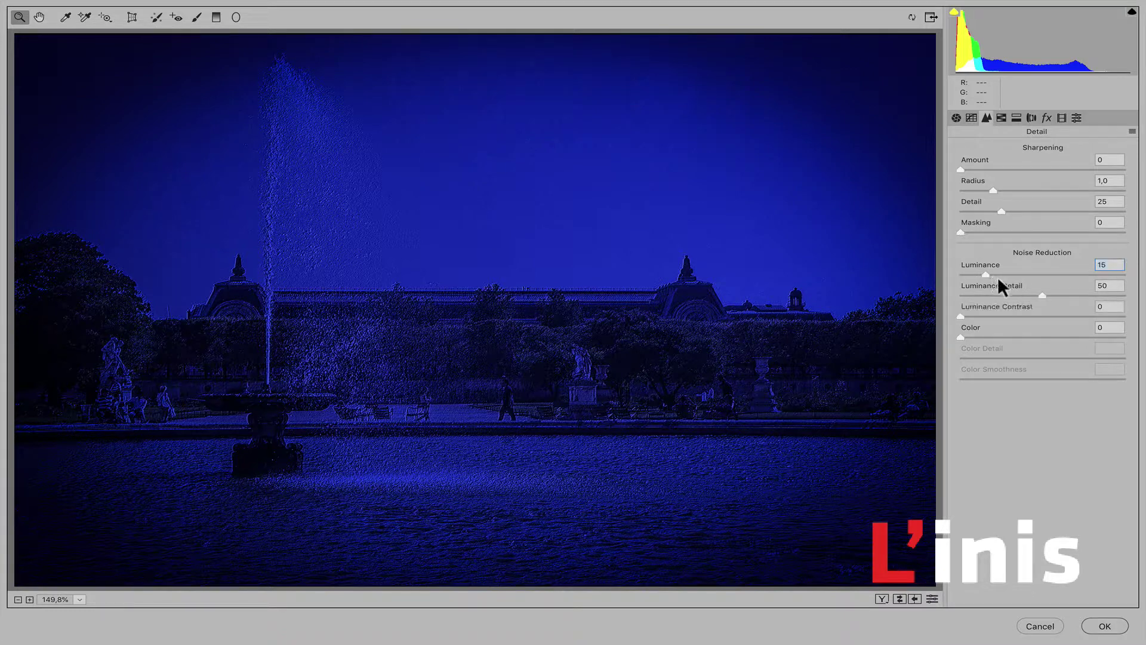
left_click(991, 317)
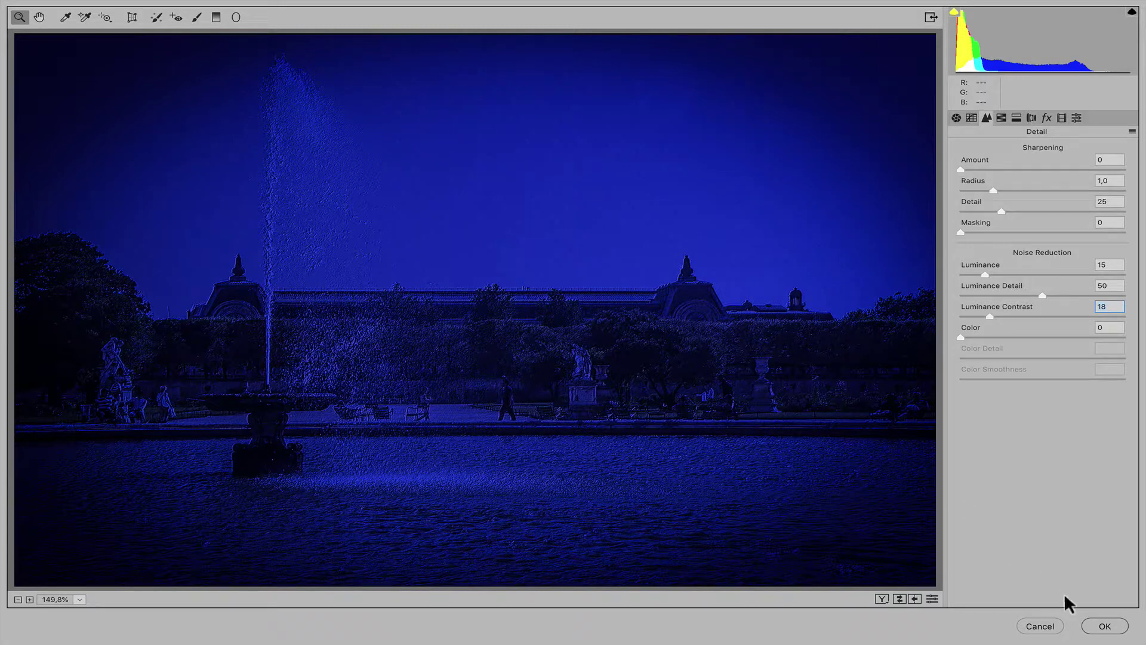
left_click(1103, 627)
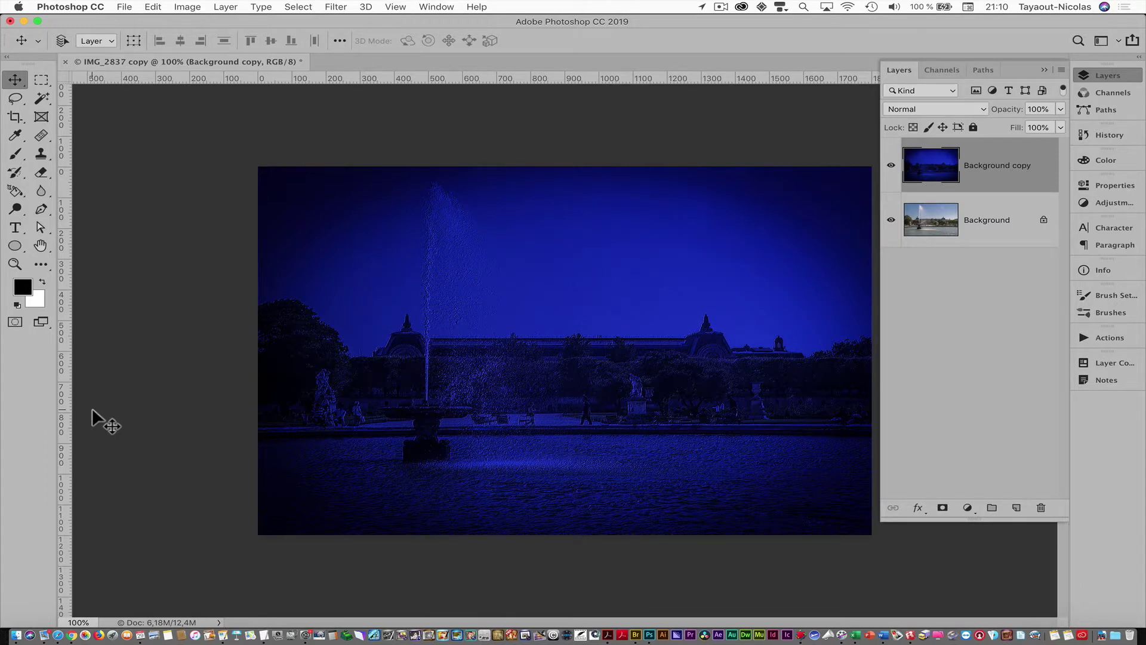
left_click(720, 6)
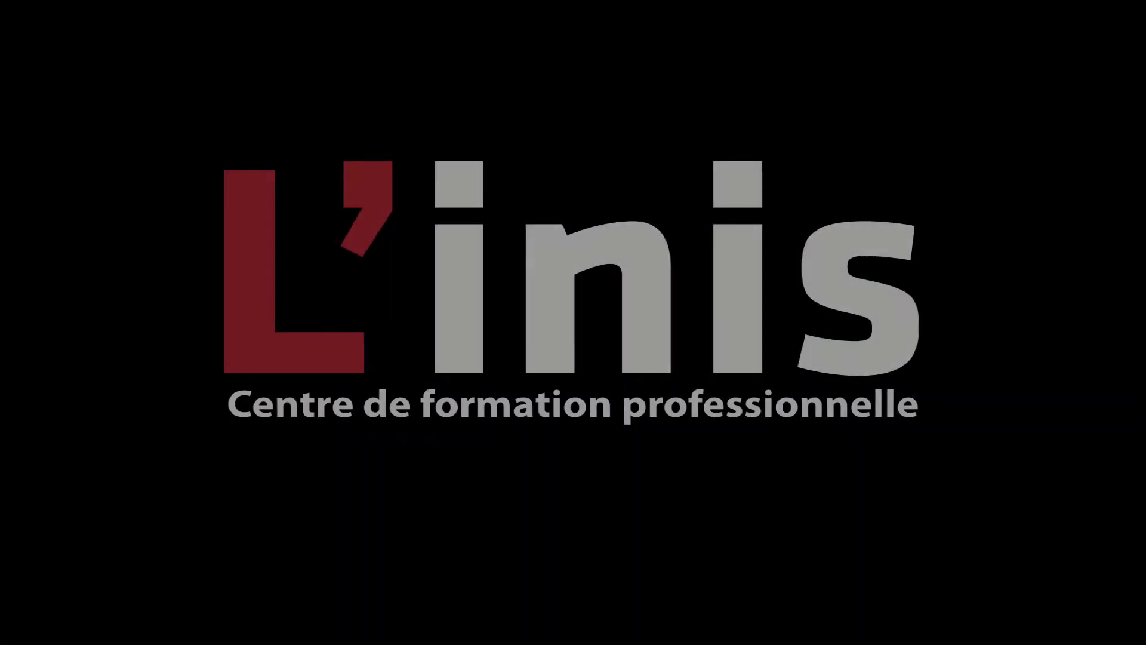